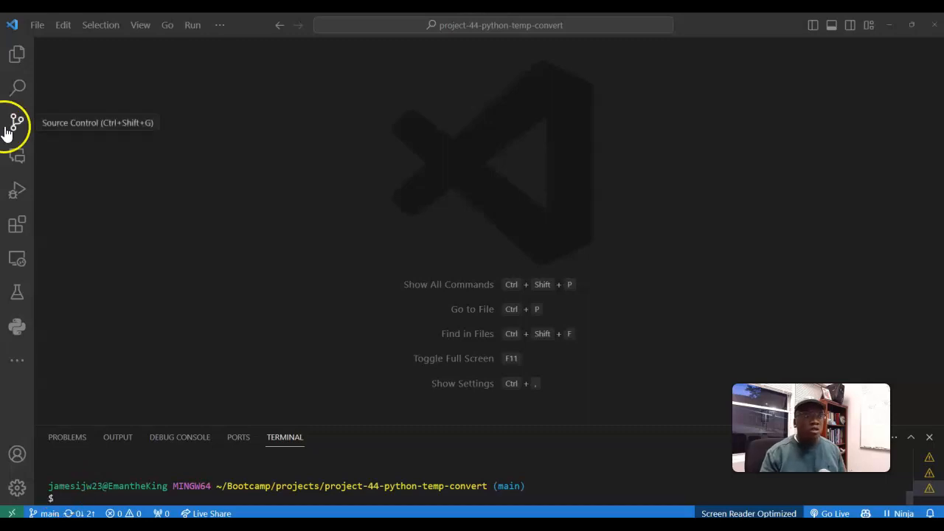
Create a new untitled Python file via File > New File.
click(35, 28)
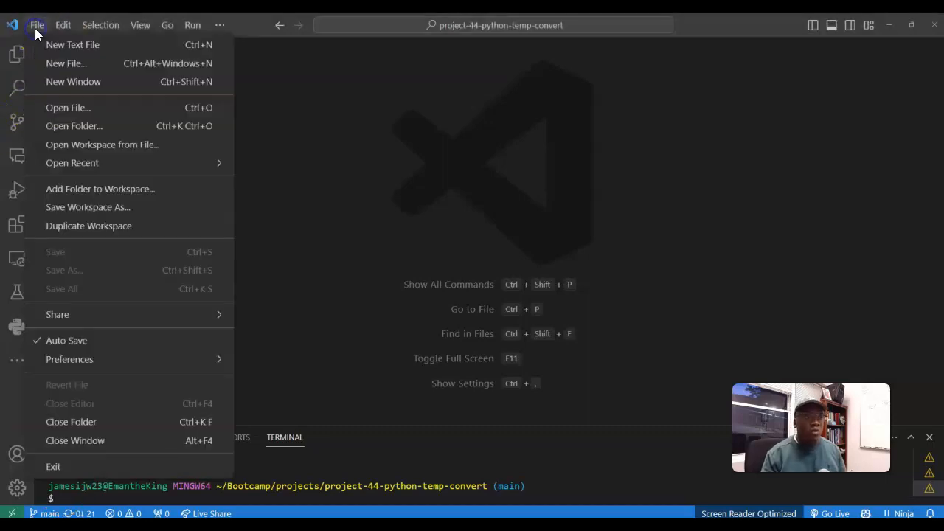
click(65, 64)
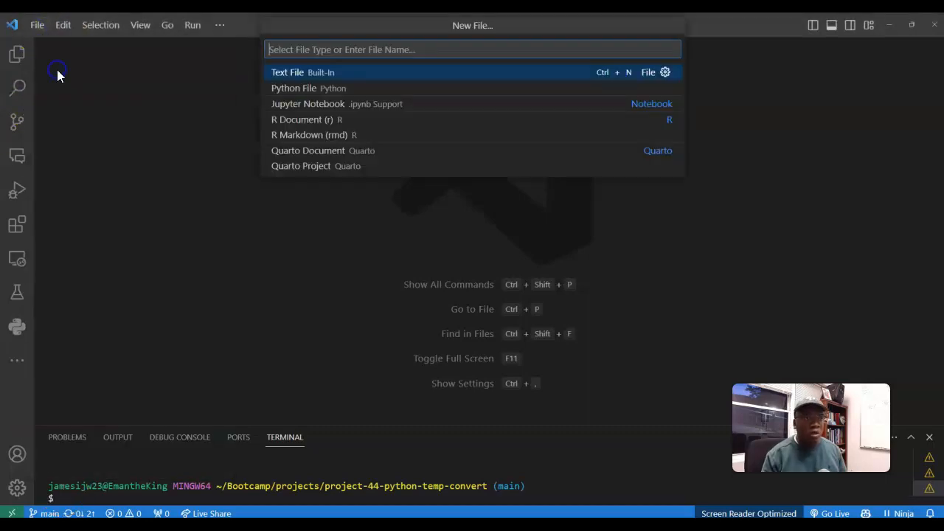
click(295, 87)
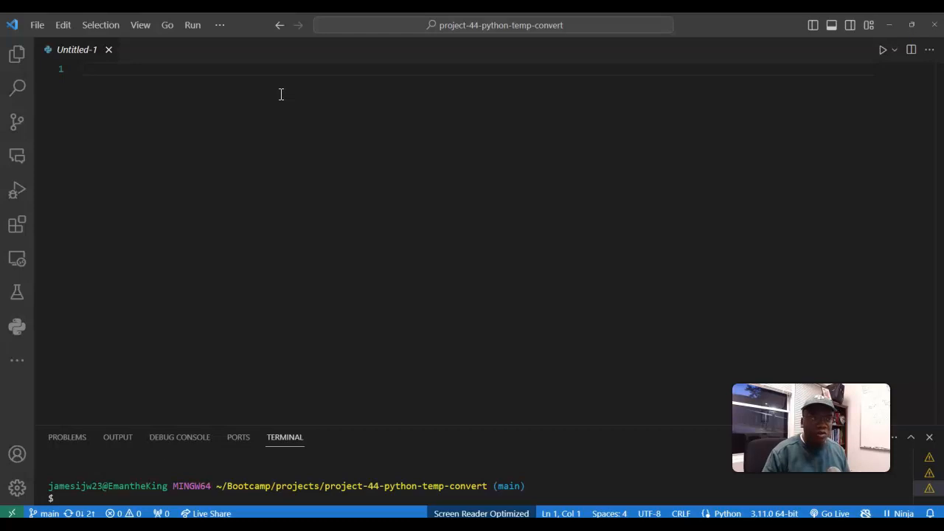
text(i +)
Write i = 1 on line 1 with correct spacing and start the next line.
key(BackSpace)
key(BackSpace)
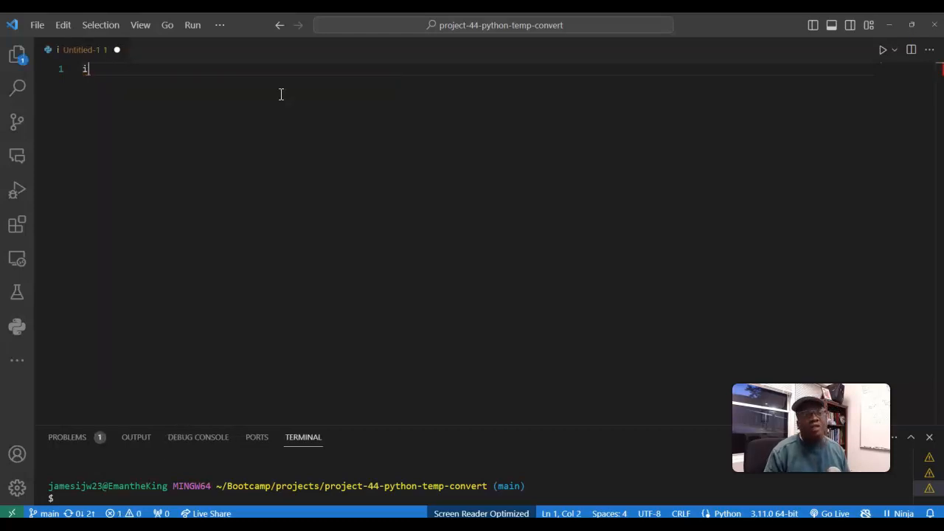
key(BackSpace)
text(i )
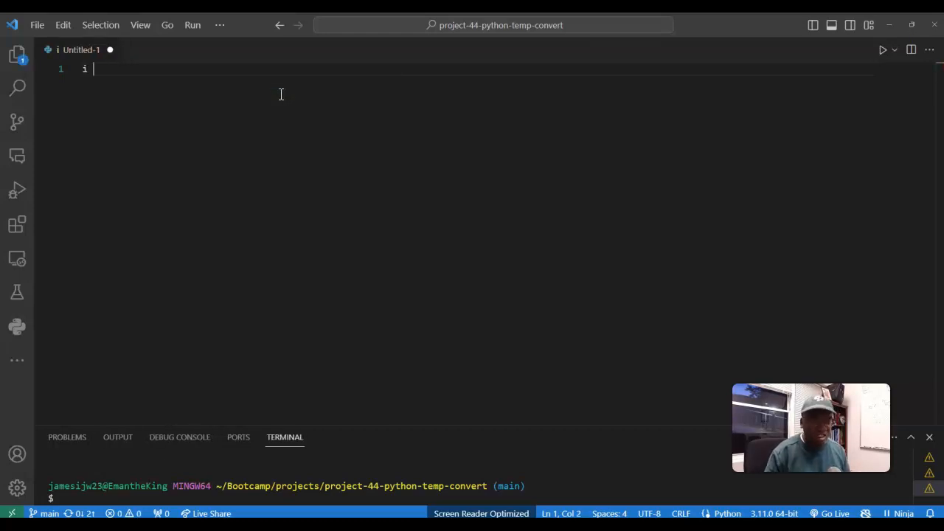
text(=1)
key(Return)
key(Up)
key(Right)
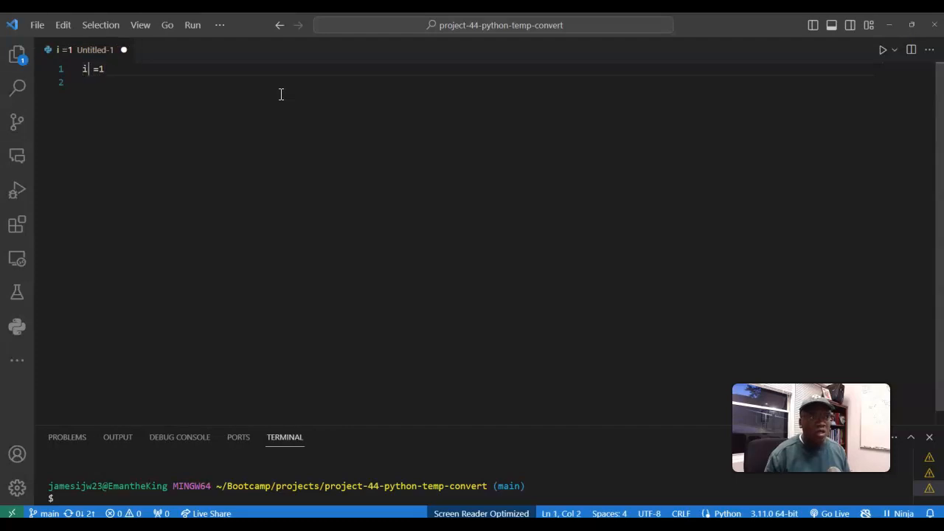
key(Right)
key(End)
key(Return)
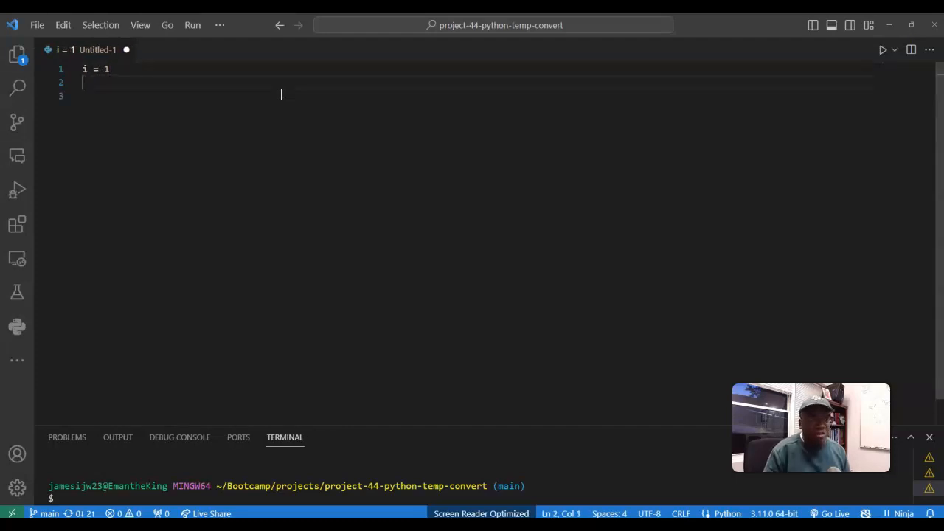
text(i = )
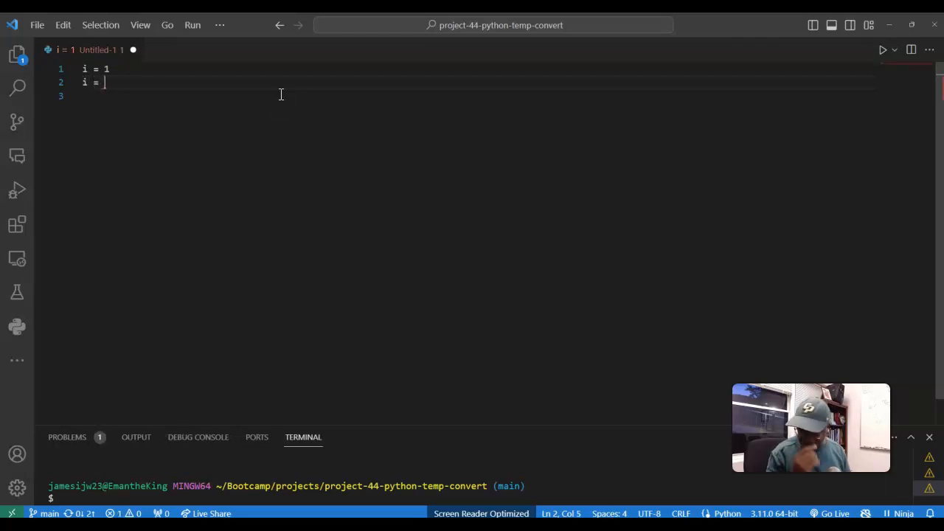
text(i +)
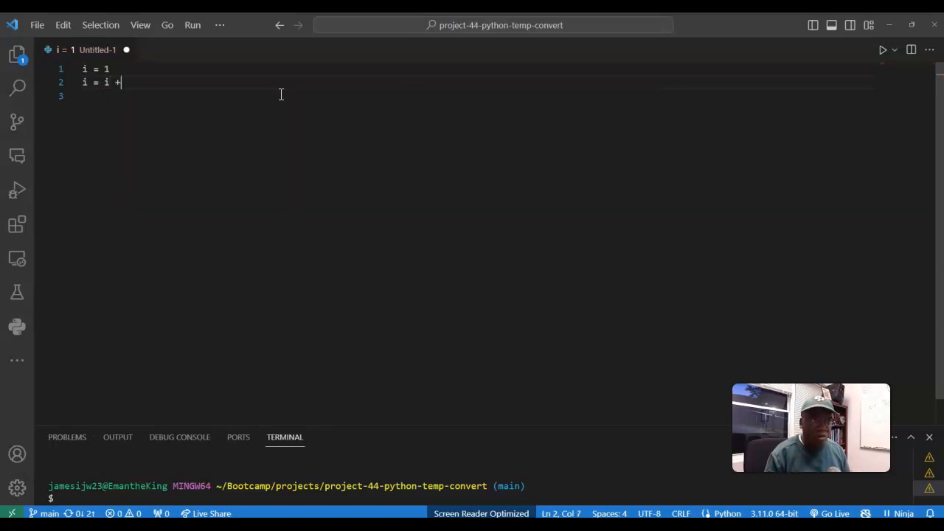
text(1)
Add print(i), i = i + 1 and a second print(i) to complete the four-line script.
key(BackSpace)
text(1)
key(Return)
key(Return)
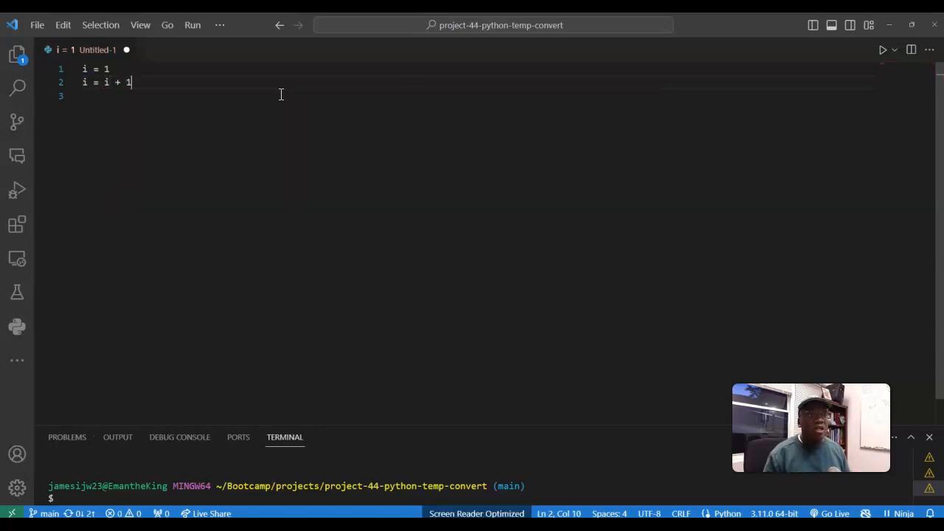
key(Up)
text(print)
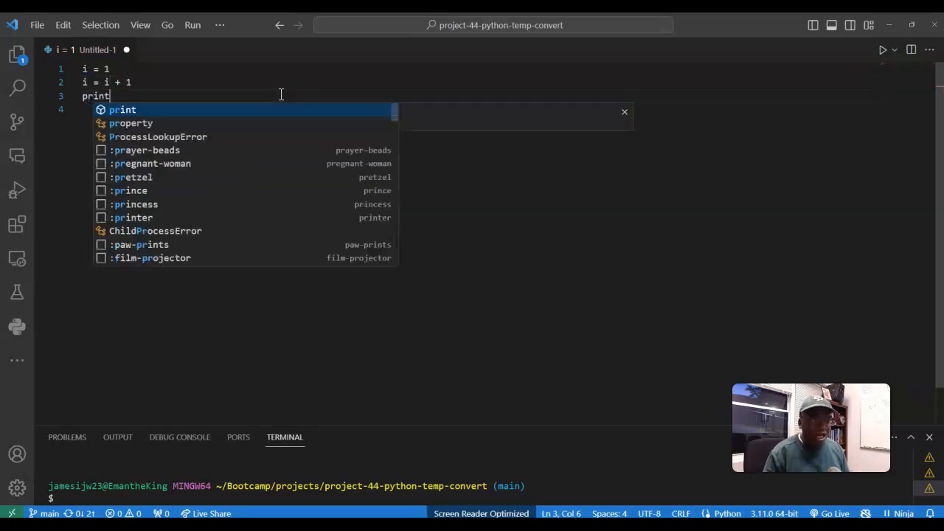
text(()
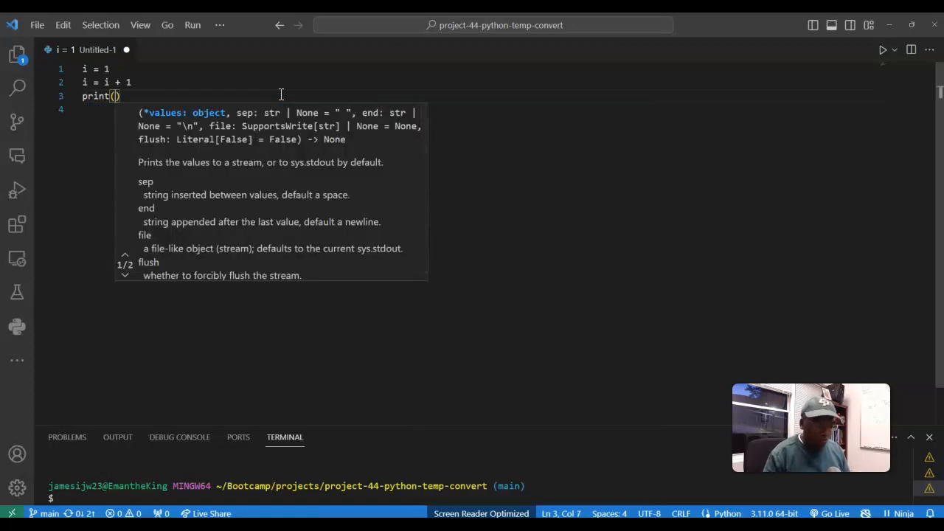
text(i)
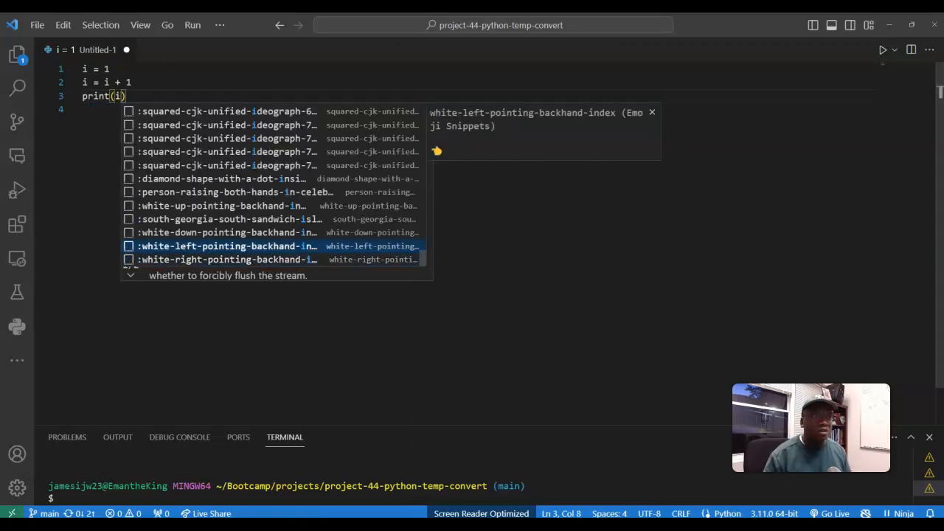
click(116, 70)
key(Return)
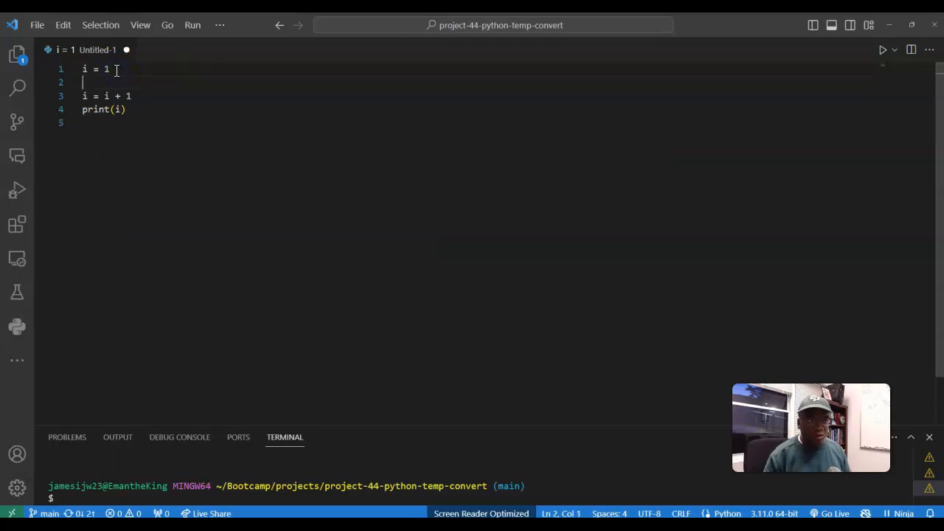
text(print)
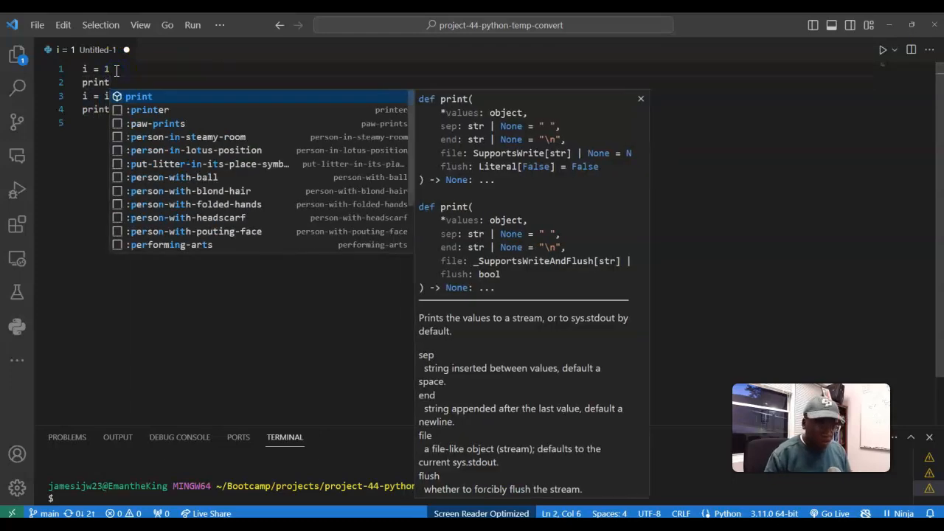
text((i)
key(Right)
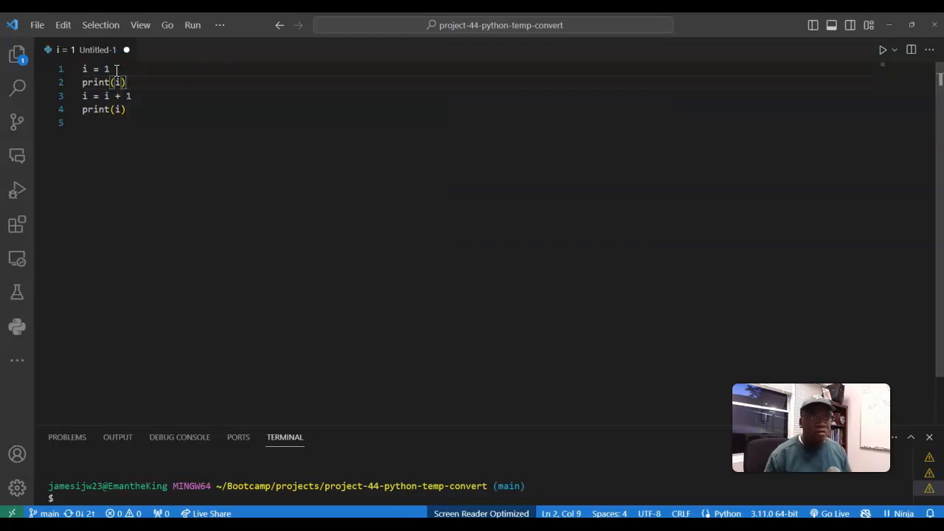
click(233, 199)
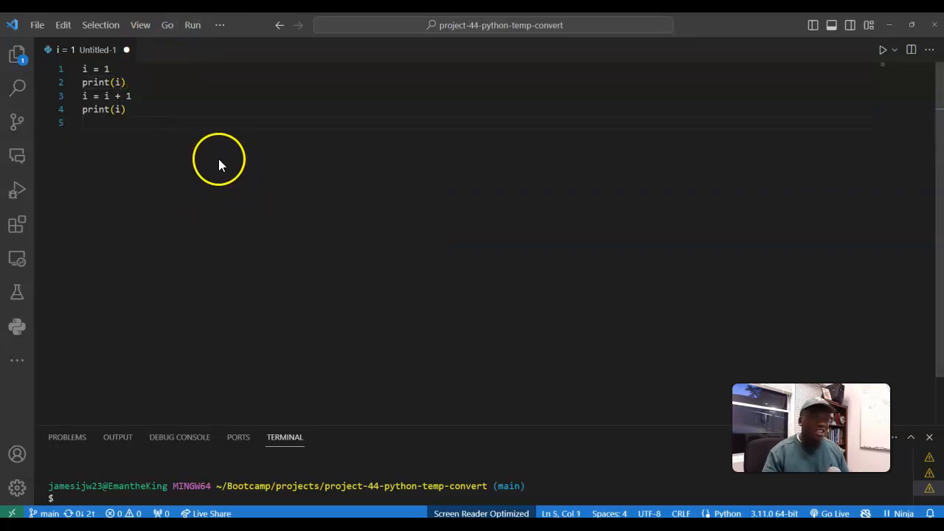
Save the script as learning_break_continue-video-3.py in the project folder.
key(ctrl+s)
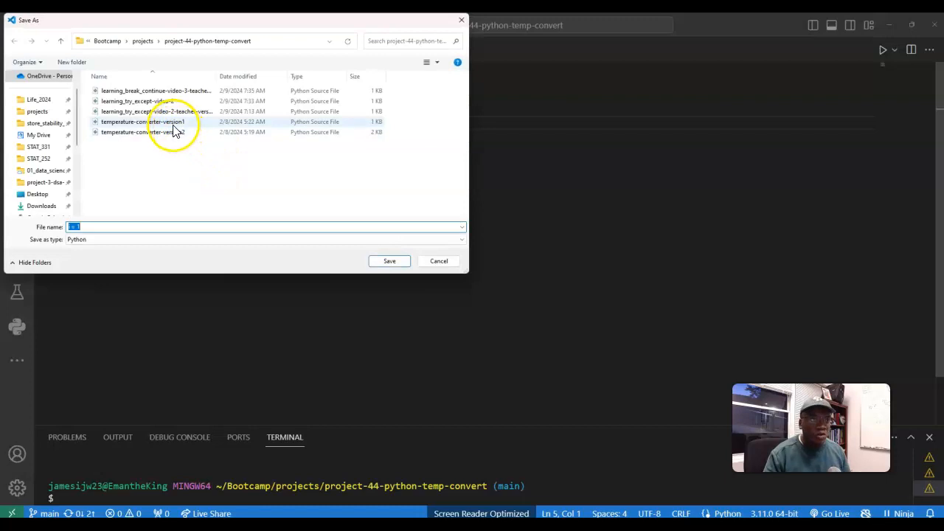
click(156, 90)
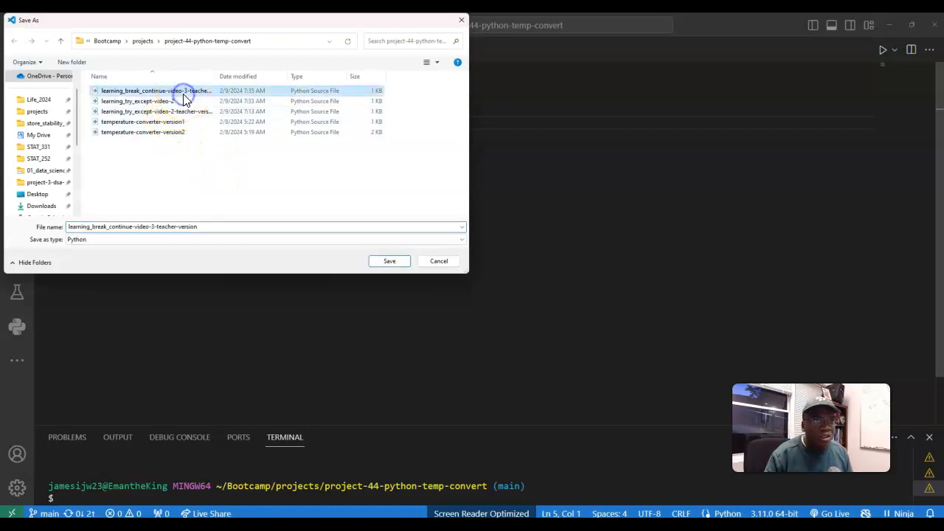
click(204, 227)
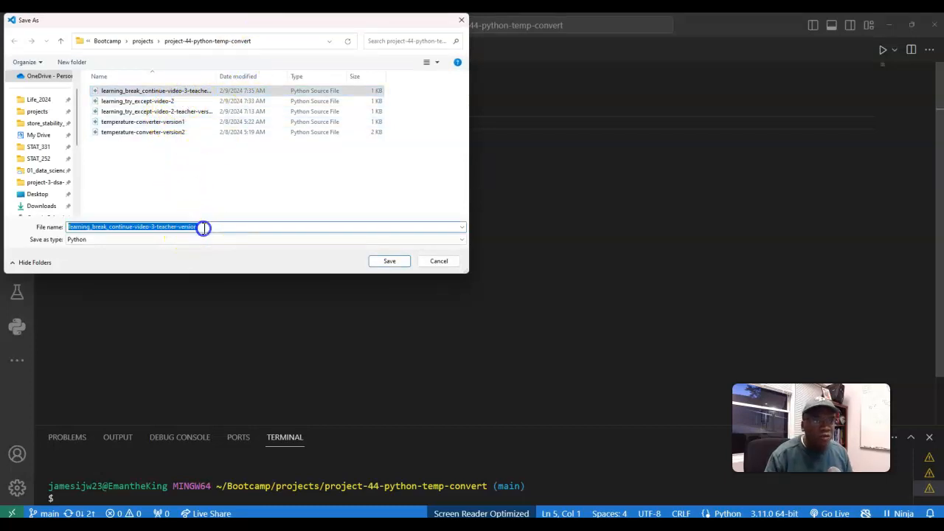
drag(197, 227, 151, 228)
key(BackSpace)
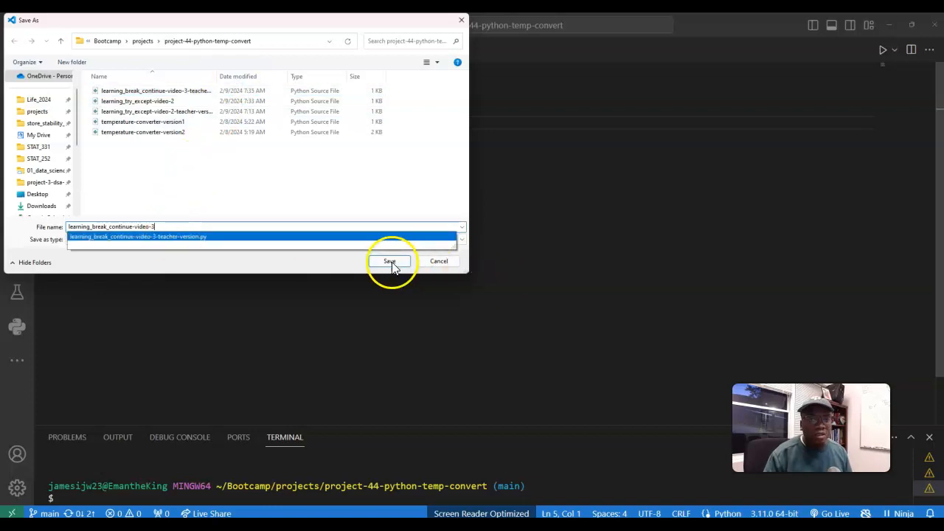
click(389, 261)
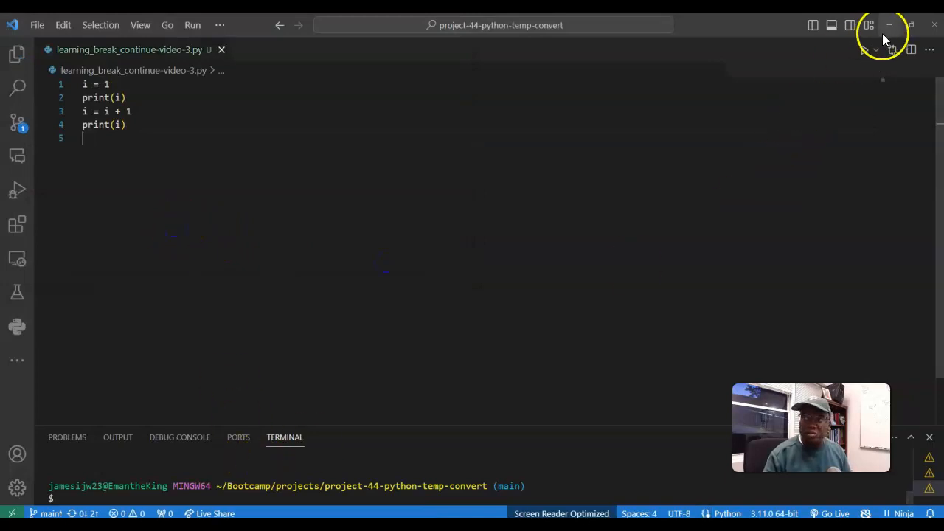
click(864, 50)
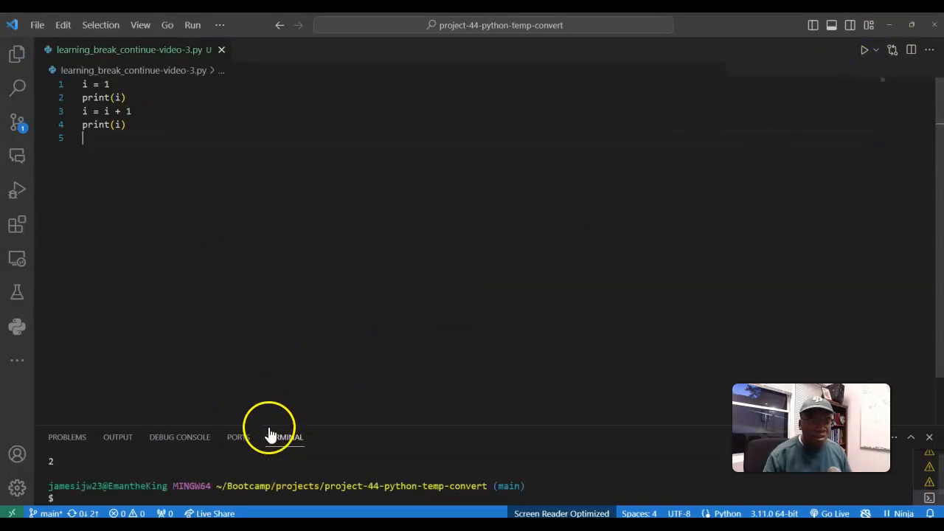
drag(271, 426, 288, 385)
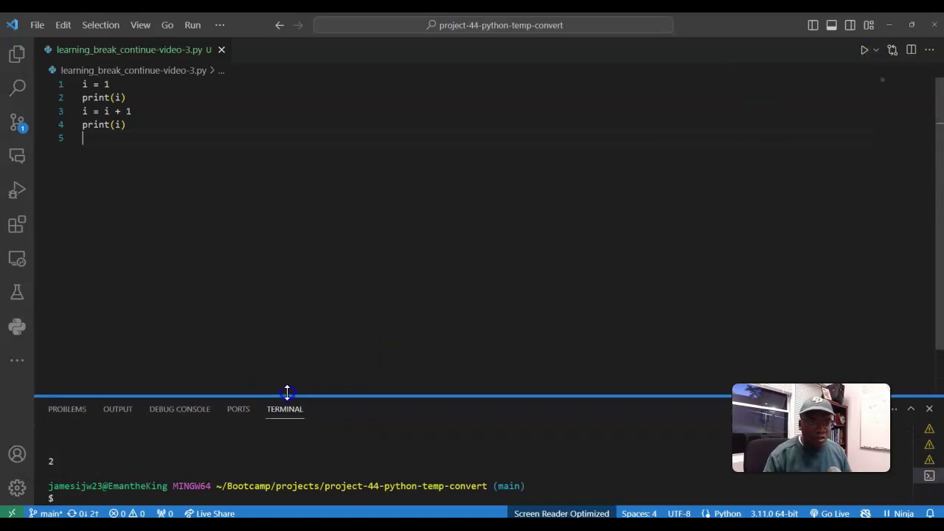
click(171, 448)
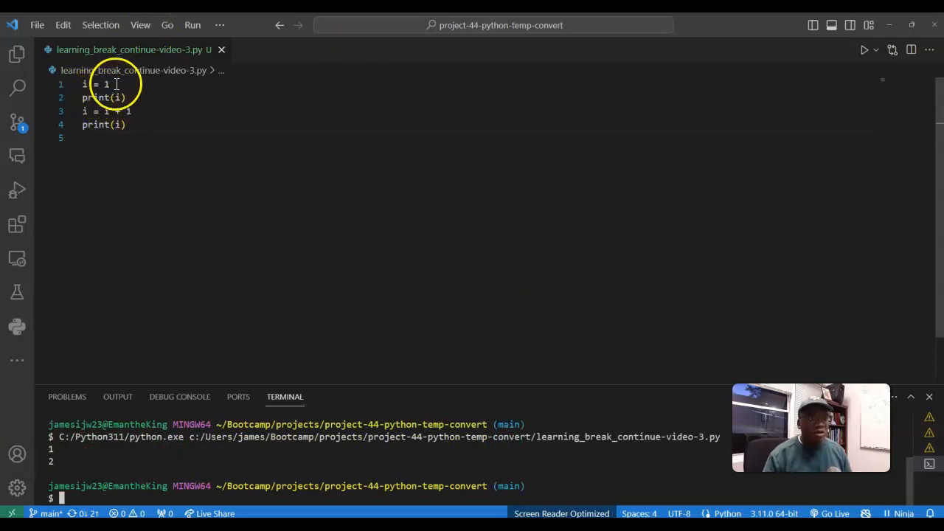
click(103, 84)
click(121, 96)
drag(122, 96, 115, 96)
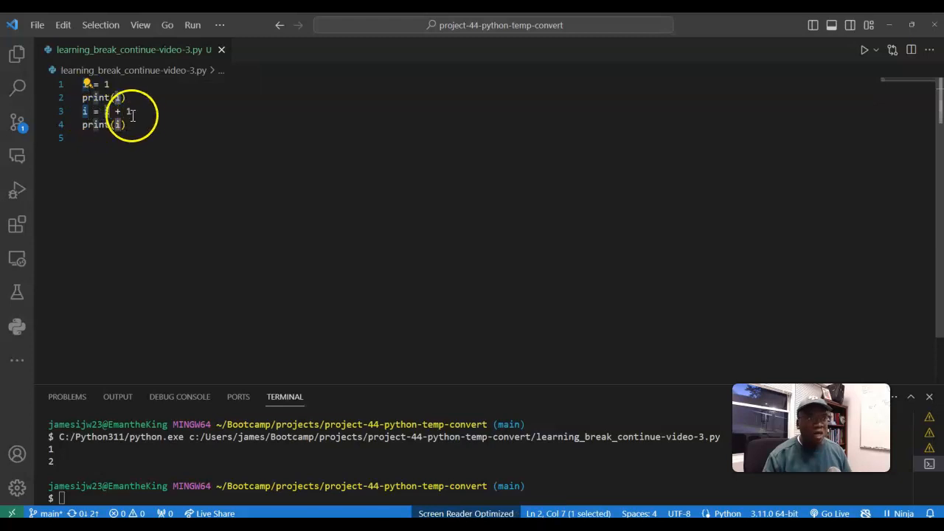
click(118, 124)
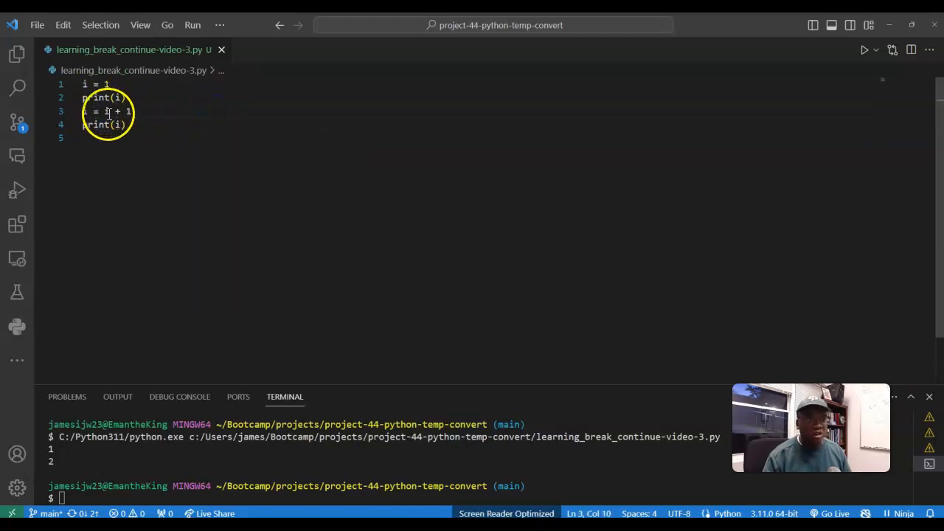
click(131, 111)
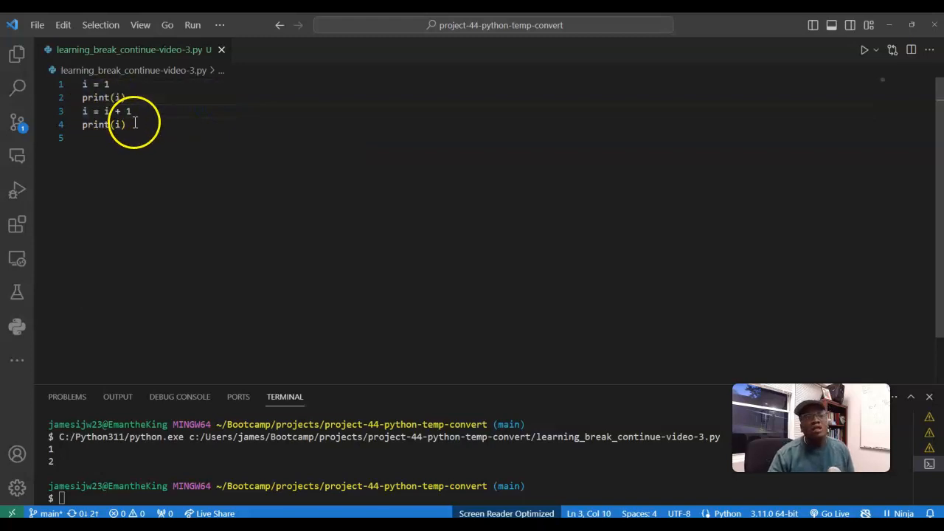
Select line 3 to replace it with i += 1 ## i = i + 1.
click(129, 137)
key(Return)
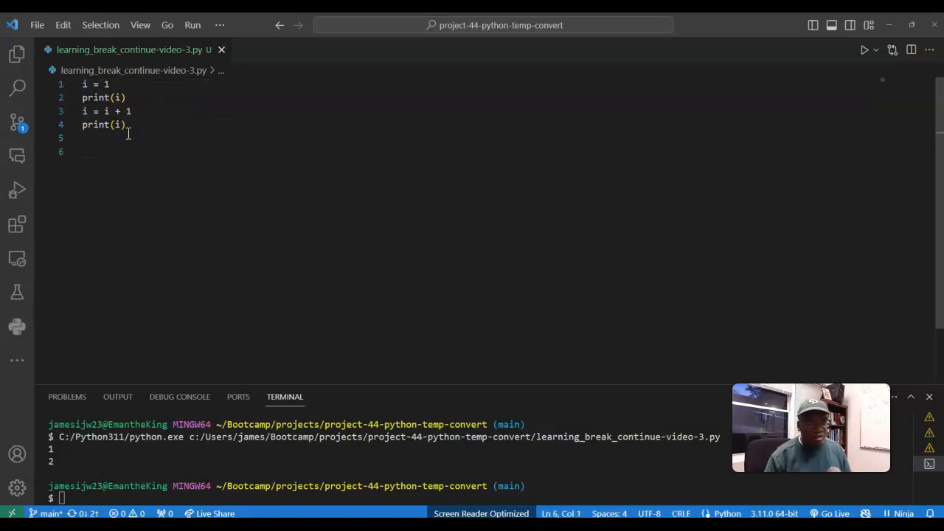
key(Up)
key(Up)
key(Up)
key(shift+End)
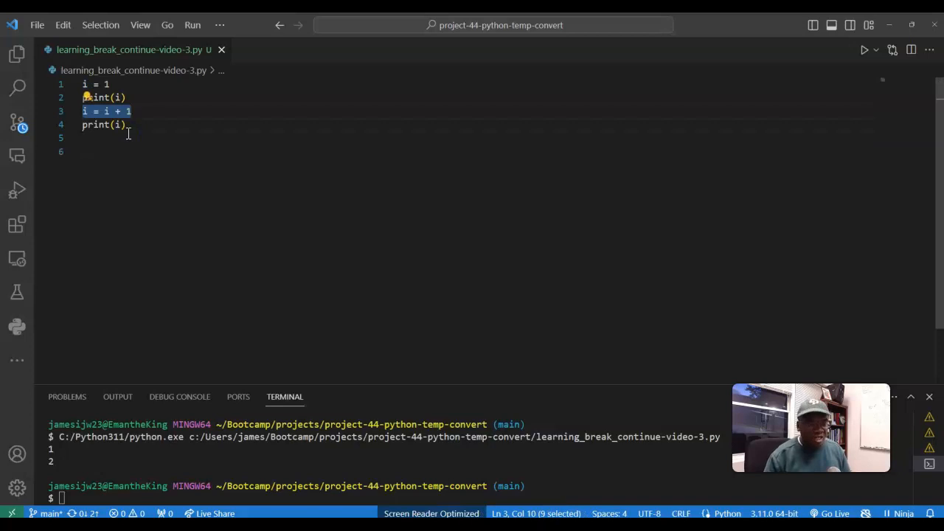
text(i)
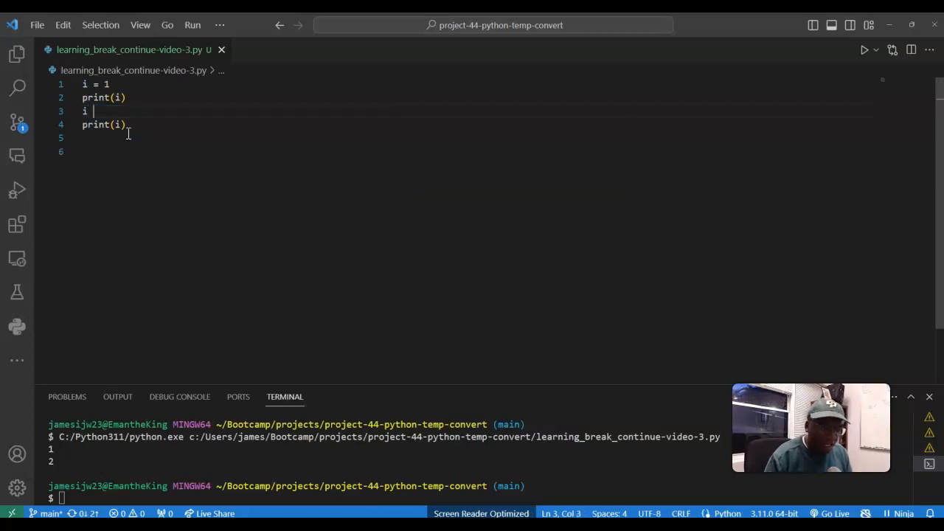
text( +)
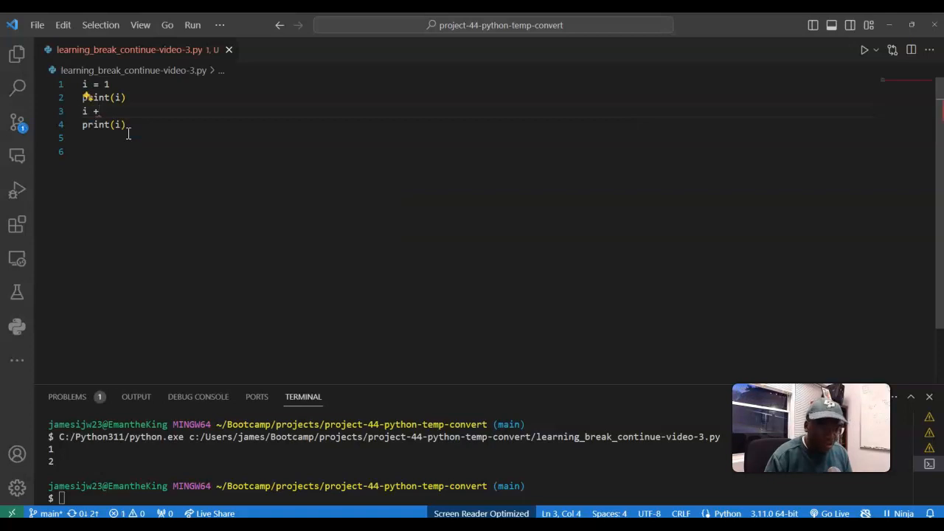
text(= 1)
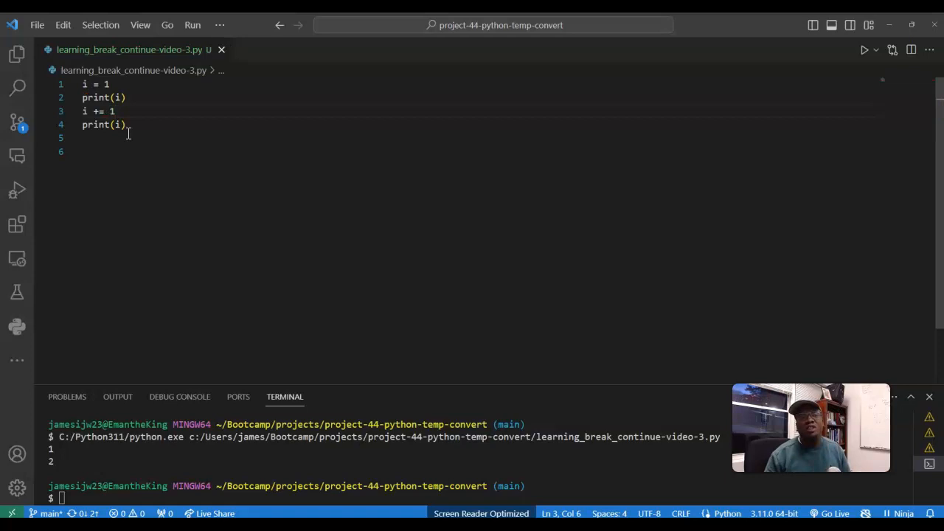
text( ## )
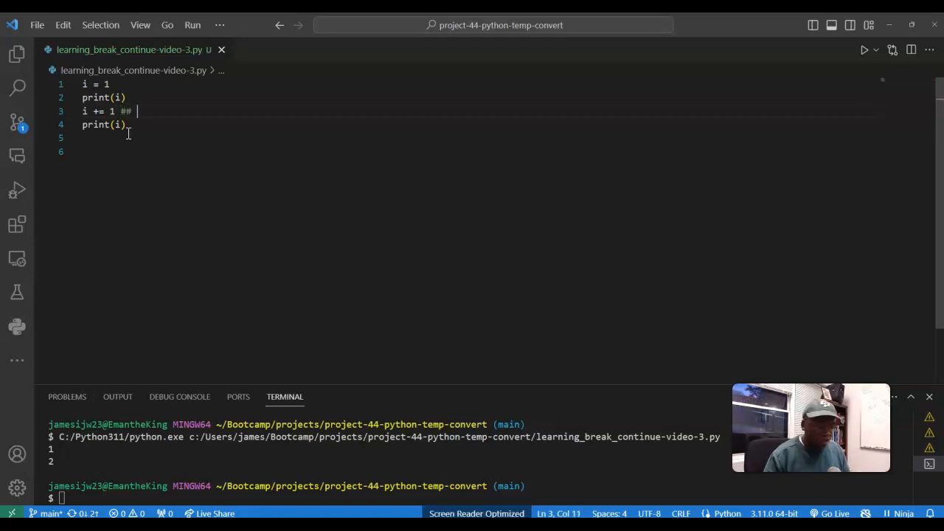
text(i +)
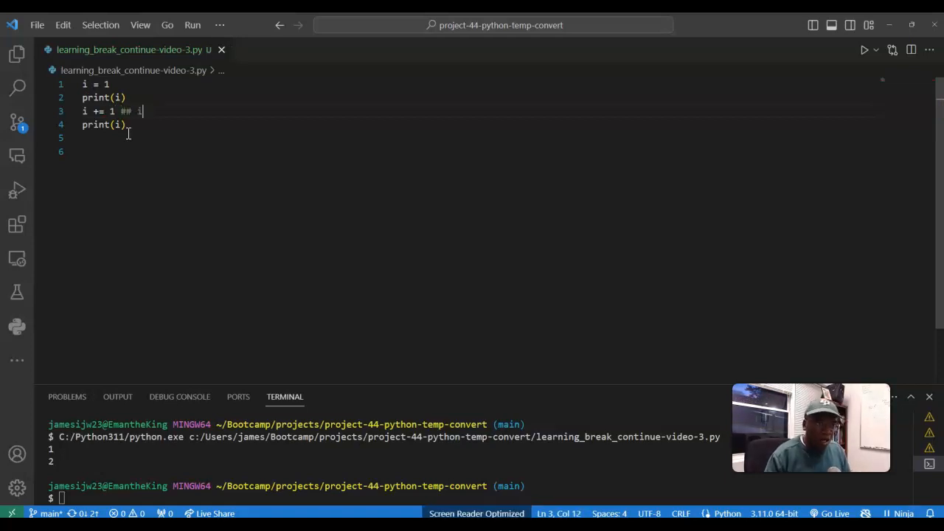
text( = i)
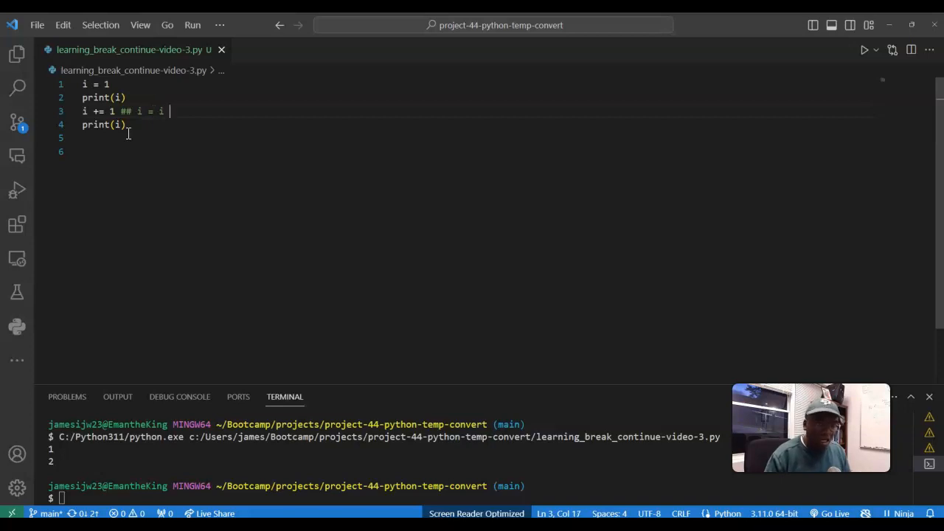
text(+ 1)
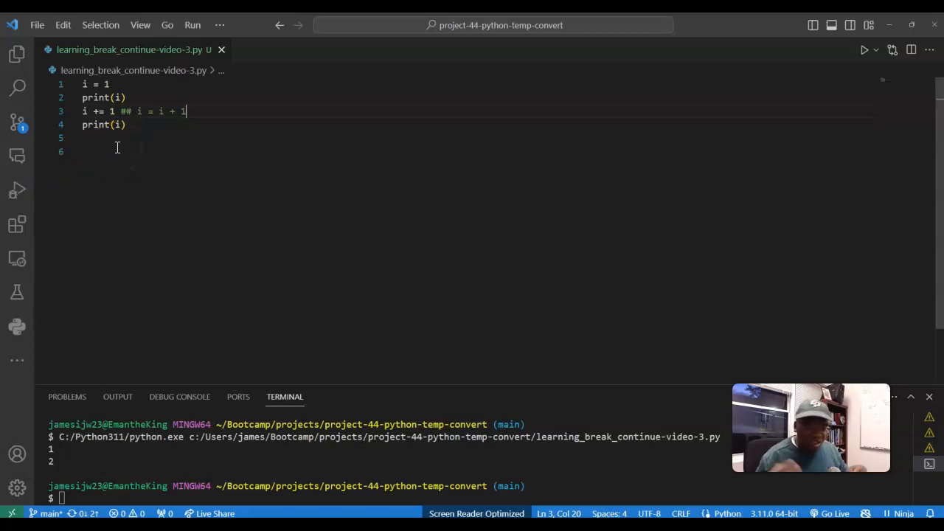
Comment out all four script lines with Ctrl+/ and add blank lines below them.
click(129, 125)
drag(129, 125, 70, 79)
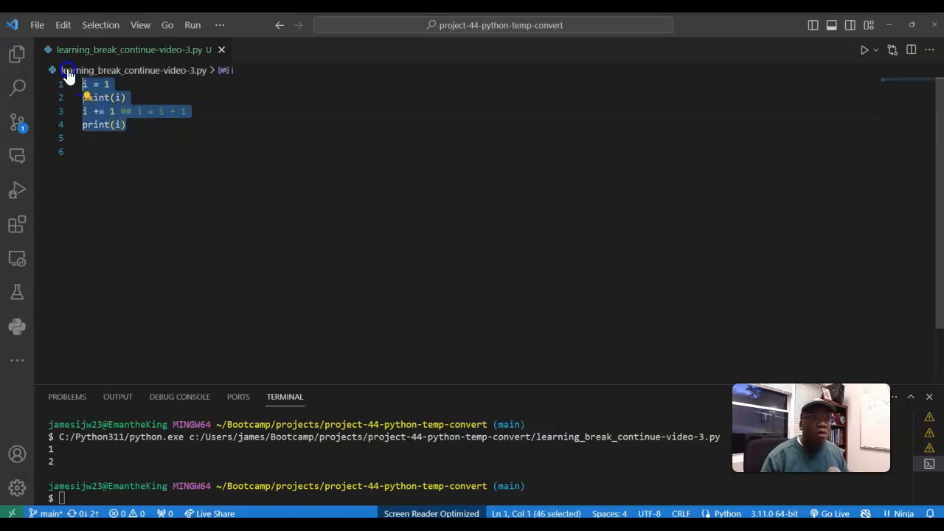
key(BackSpace)
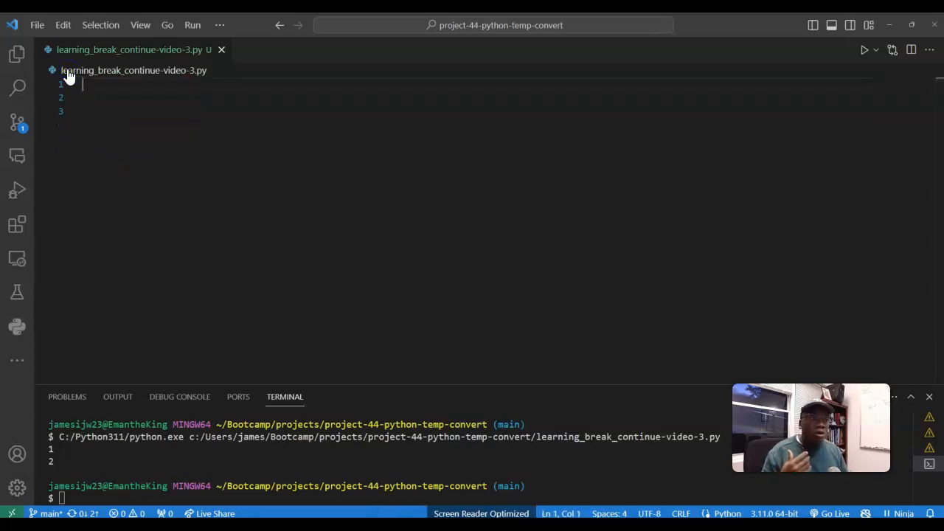
key(ctrl+z)
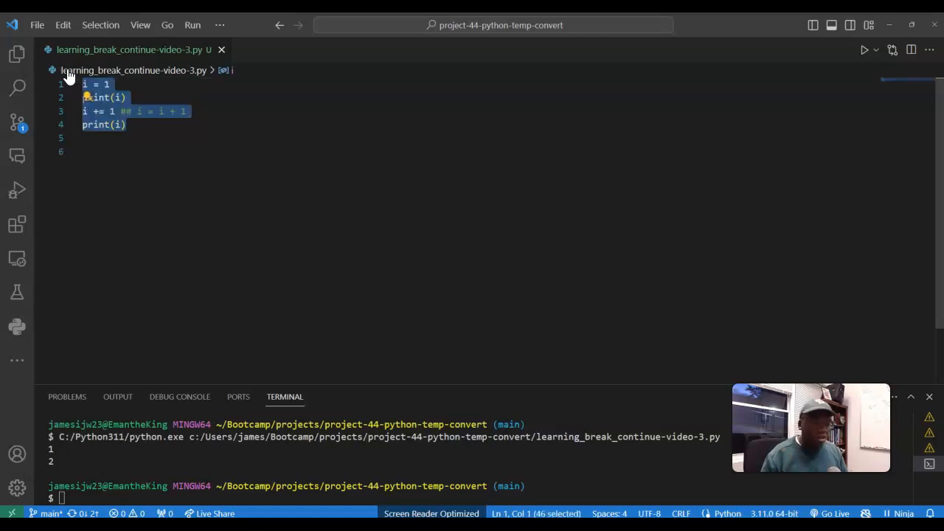
click(199, 190)
key(Return)
key(Return)
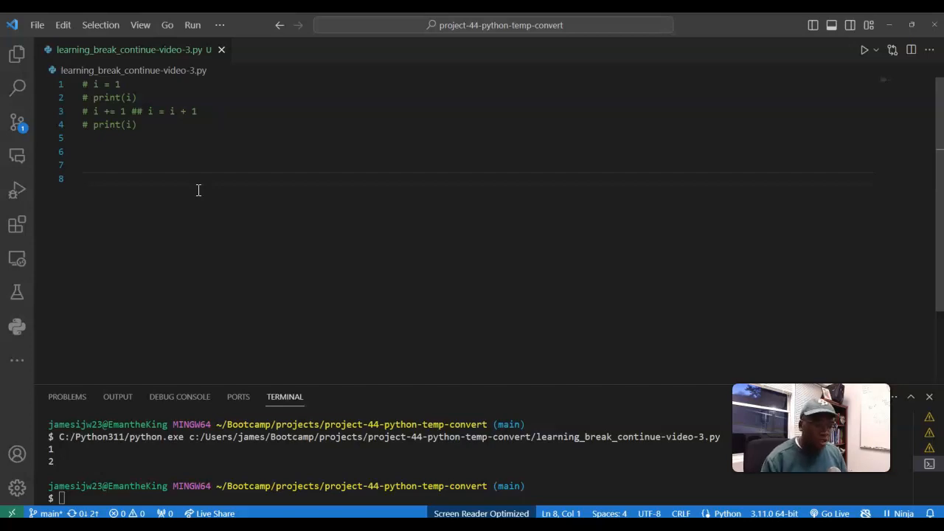
text(i)
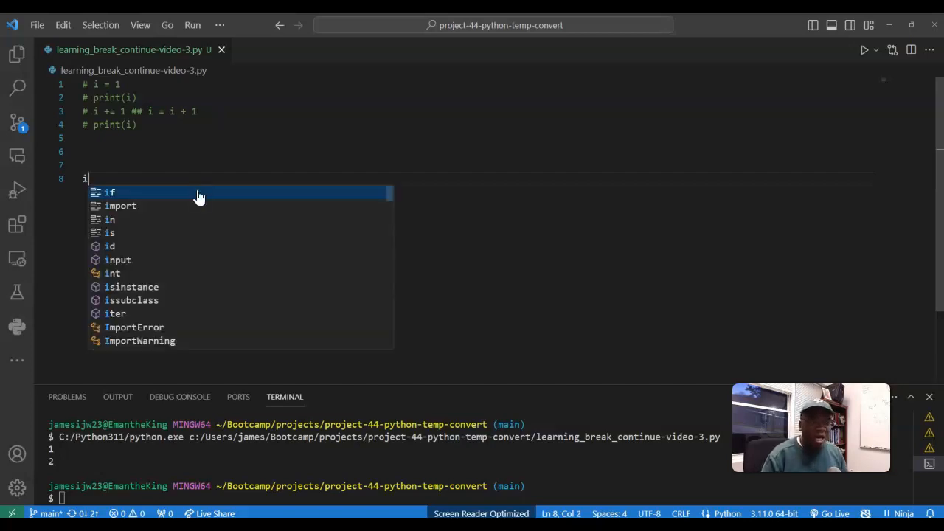
text( = 0)
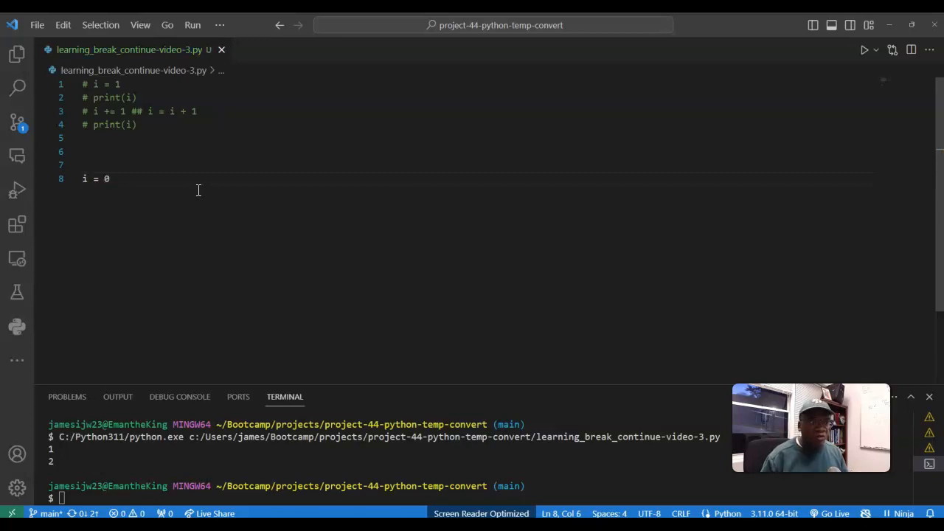
Write i = 0 followed by while i < 5: below the commented lines.
key(Return)
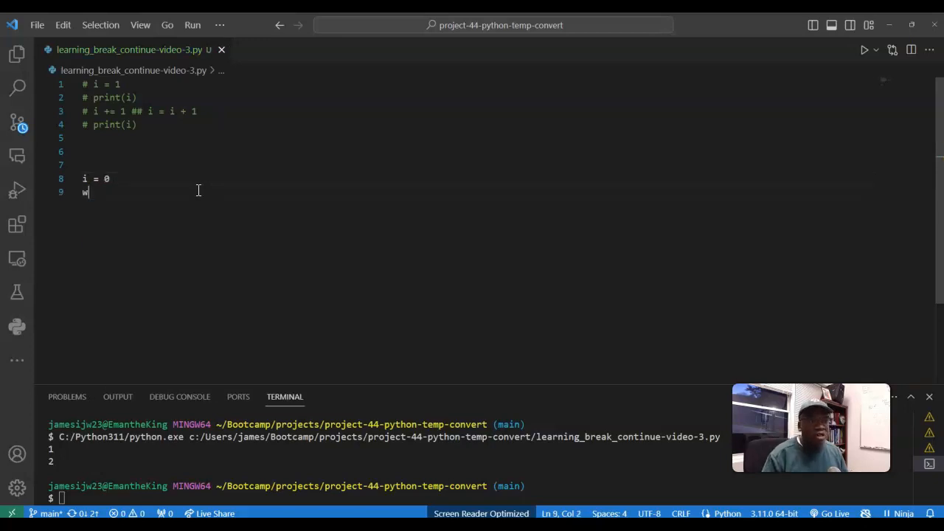
text(while )
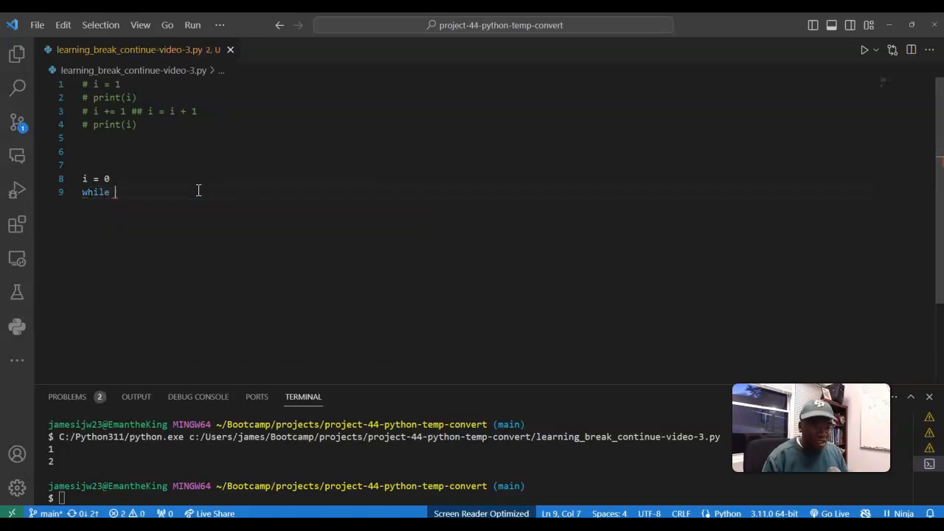
text(i )
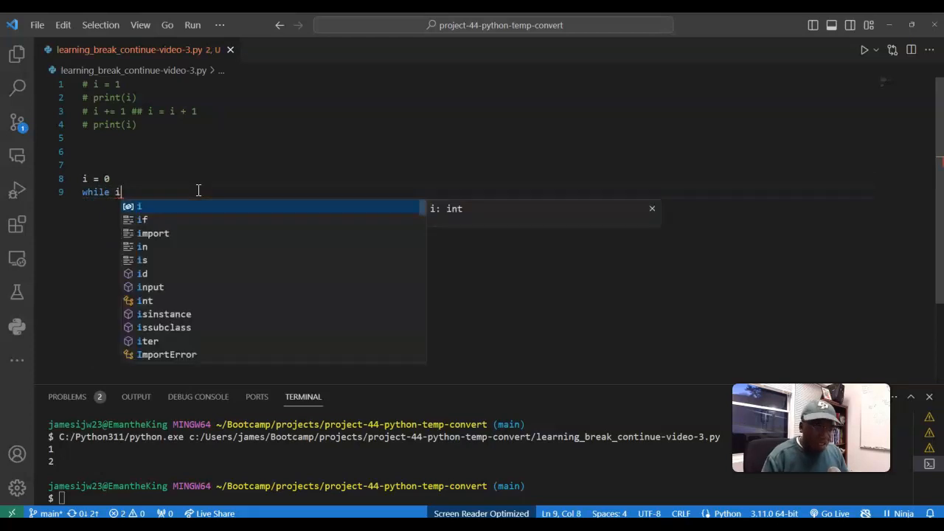
text(< 5)
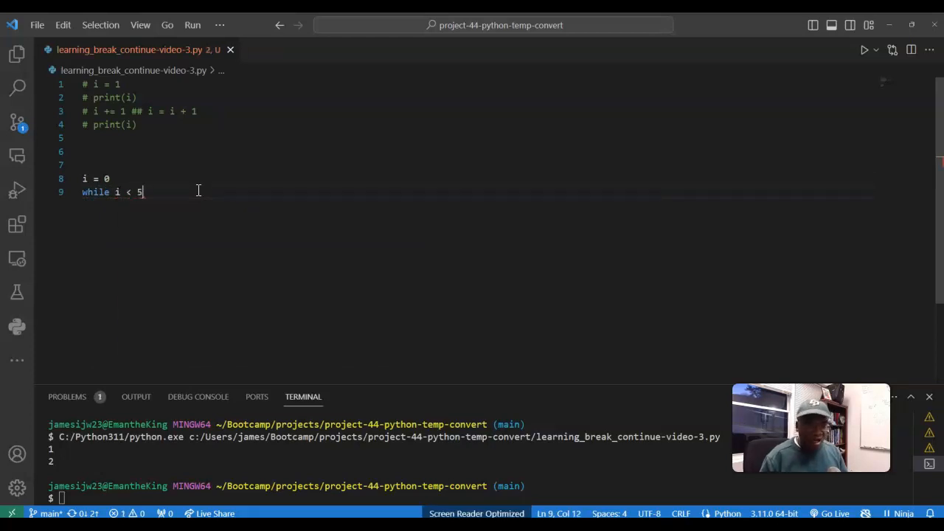
text(:)
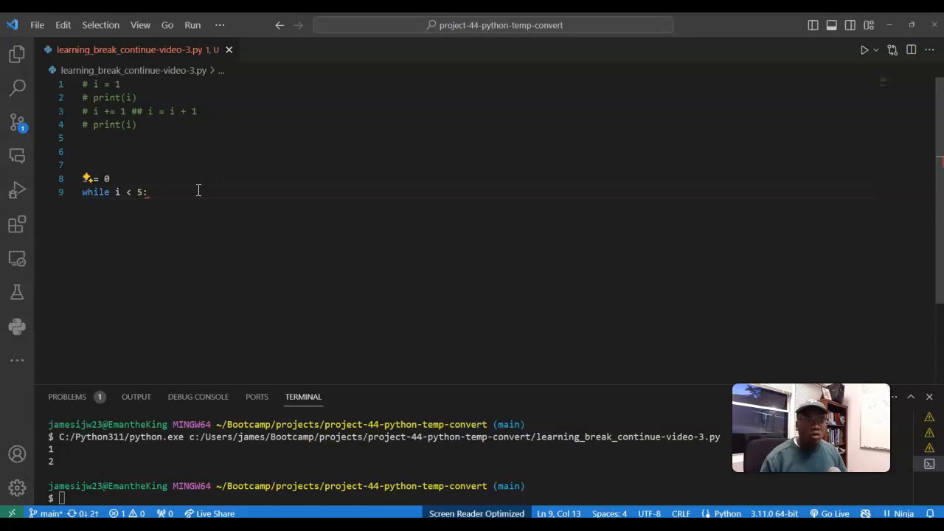
Fill the loop body with if i == 3: break, print(i) and i += 1, then save.
key(Return)
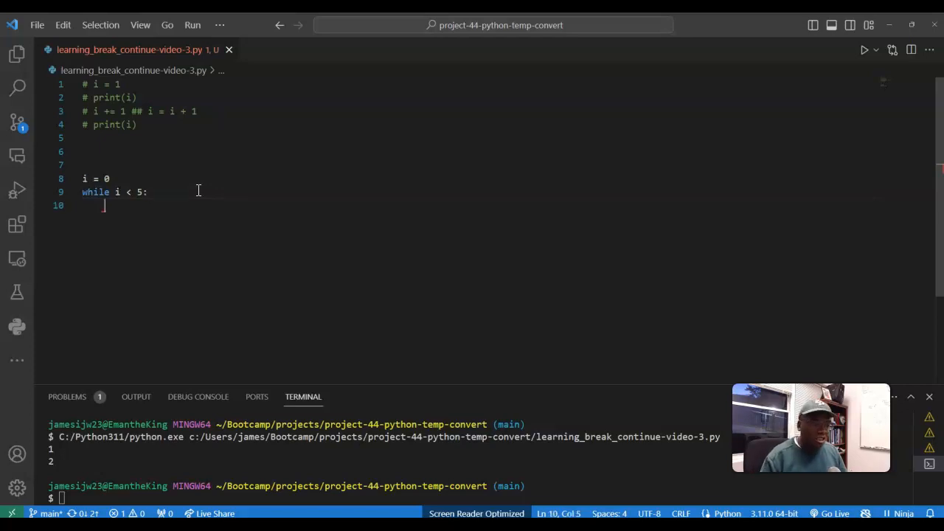
text(if )
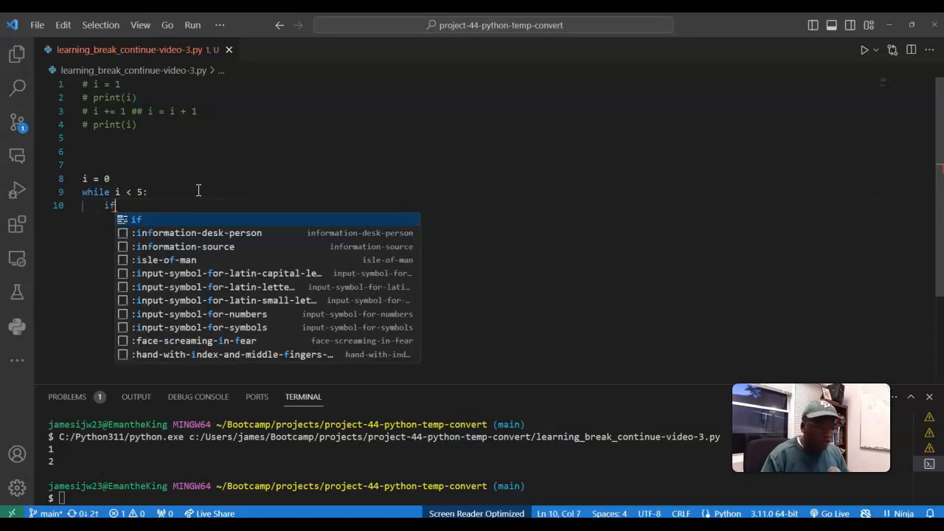
text(i)
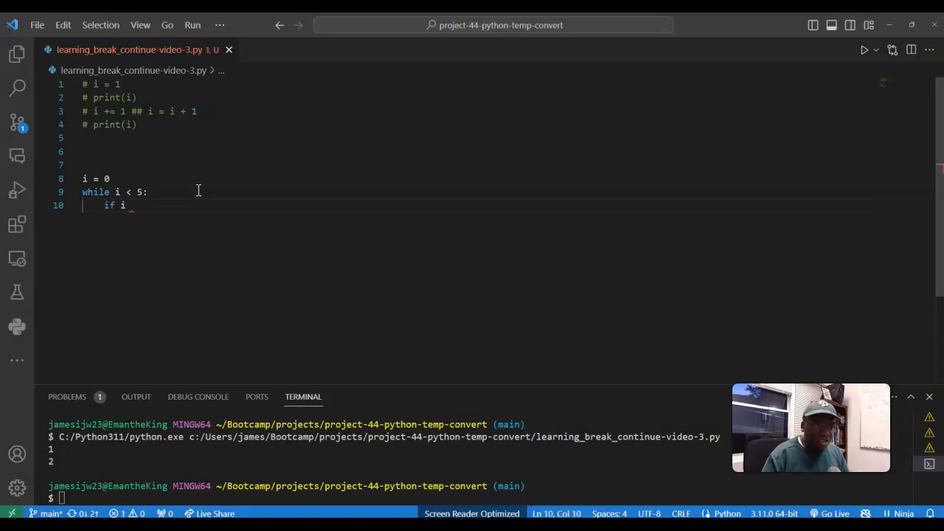
text( == )
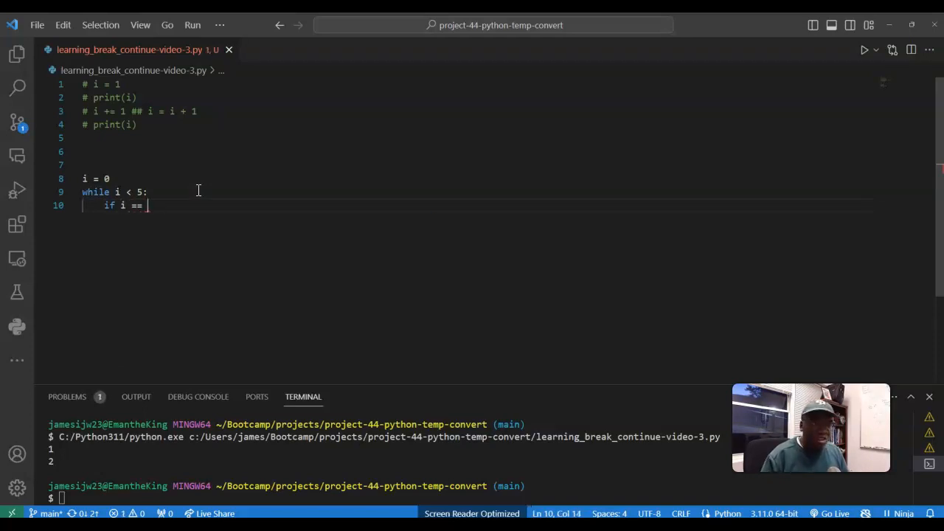
text( 3:)
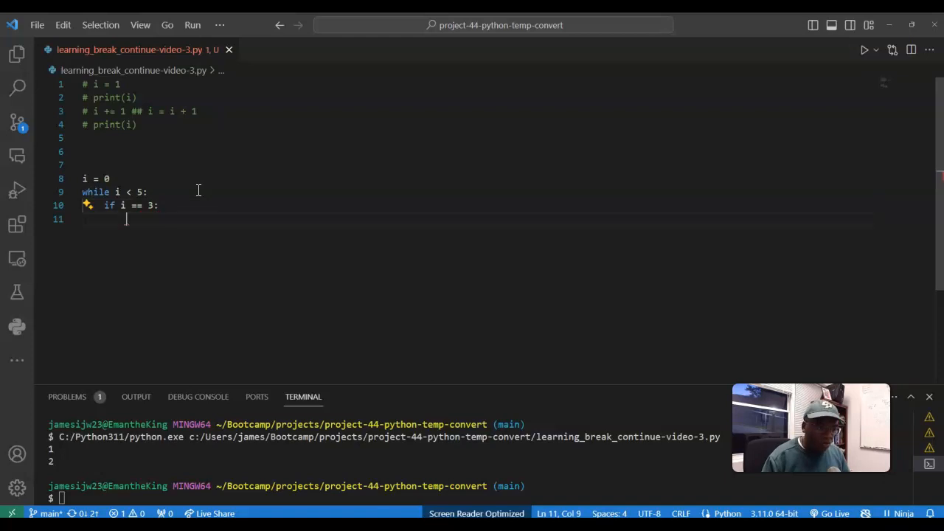
text(break)
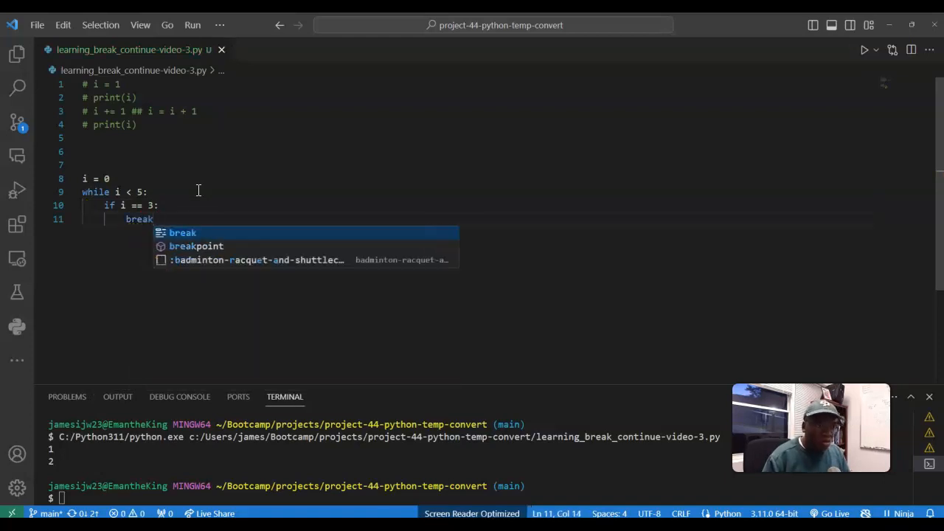
key(Escape)
key(Return)
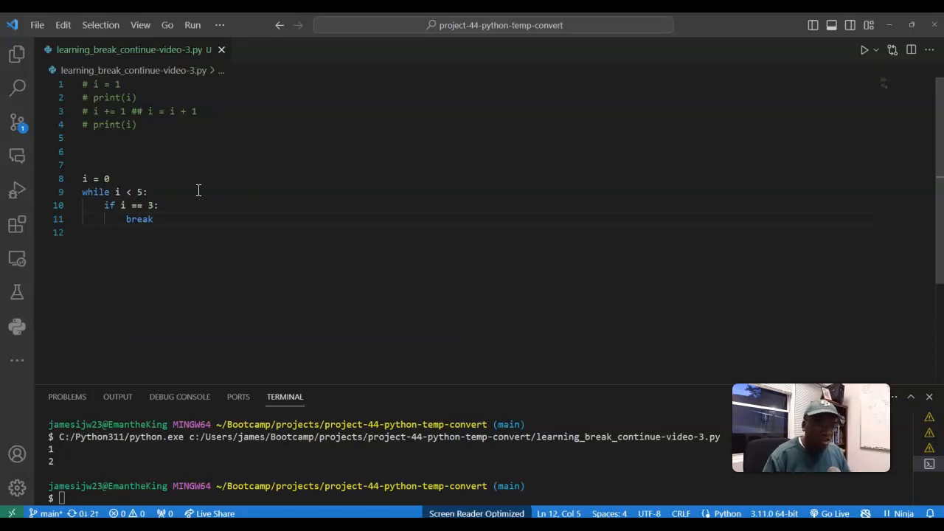
text(print()
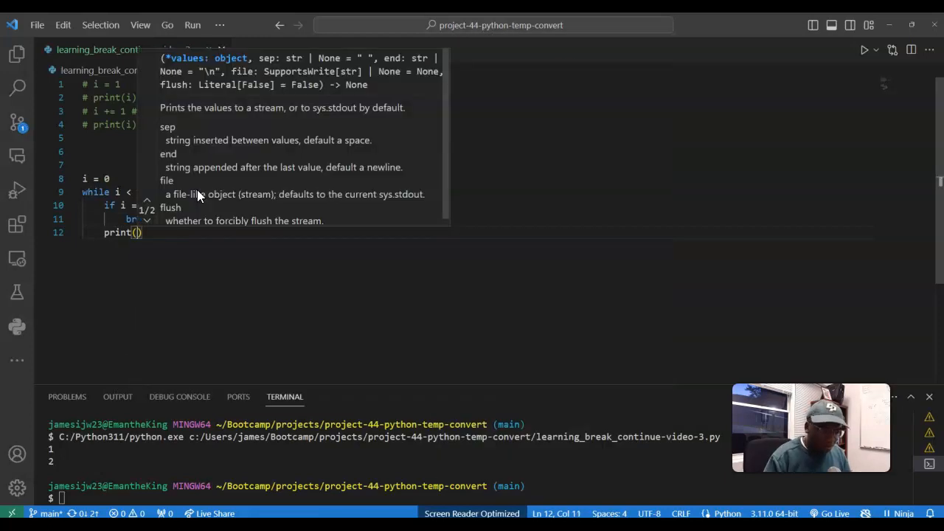
text(i)
key(Right)
key(Return)
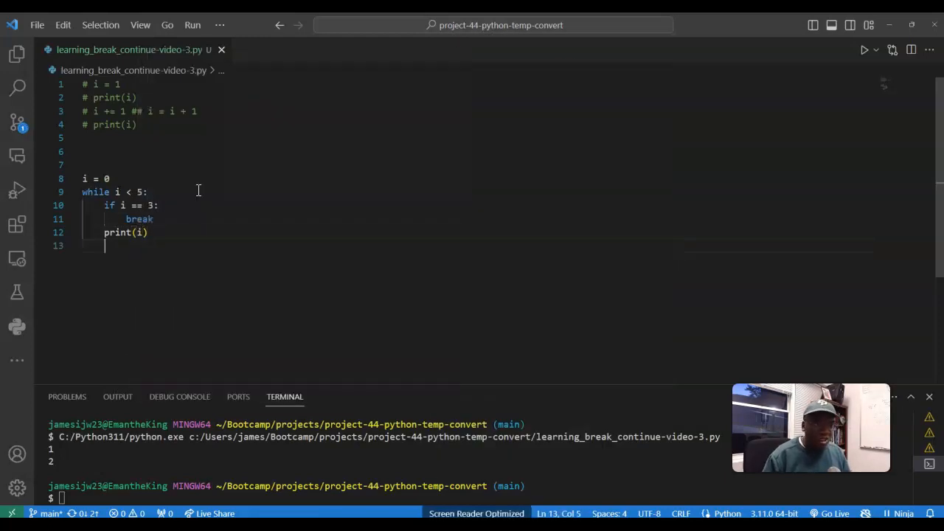
text(i)
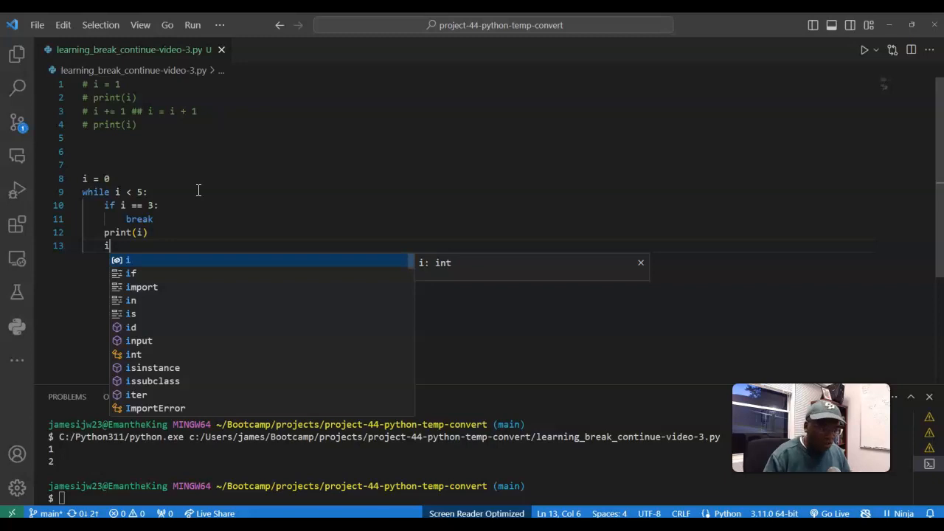
text(+1)
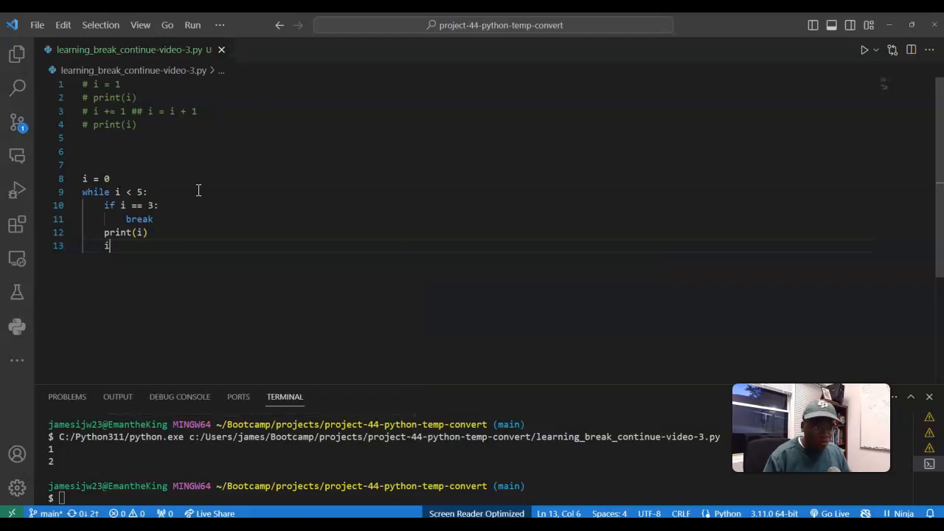
text( +)
text(= 1)
key(ctrl+s)
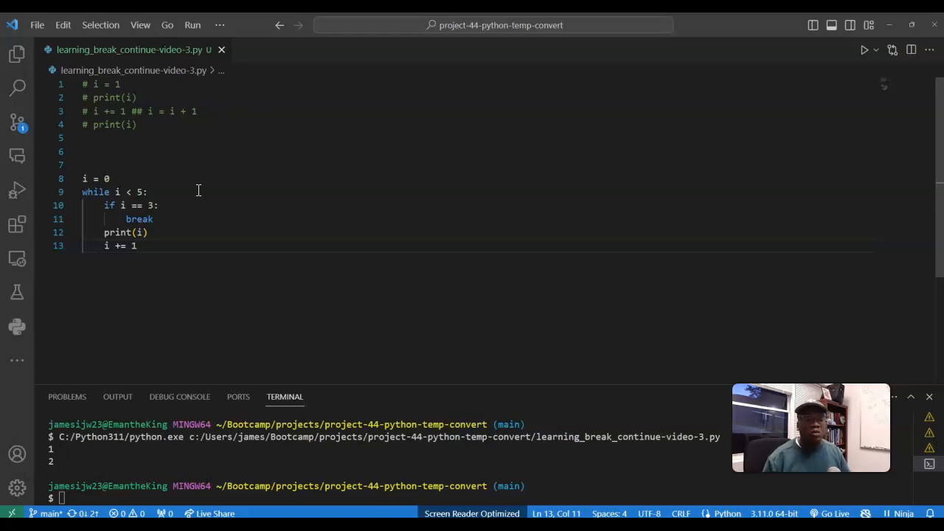
drag(137, 246, 103, 246)
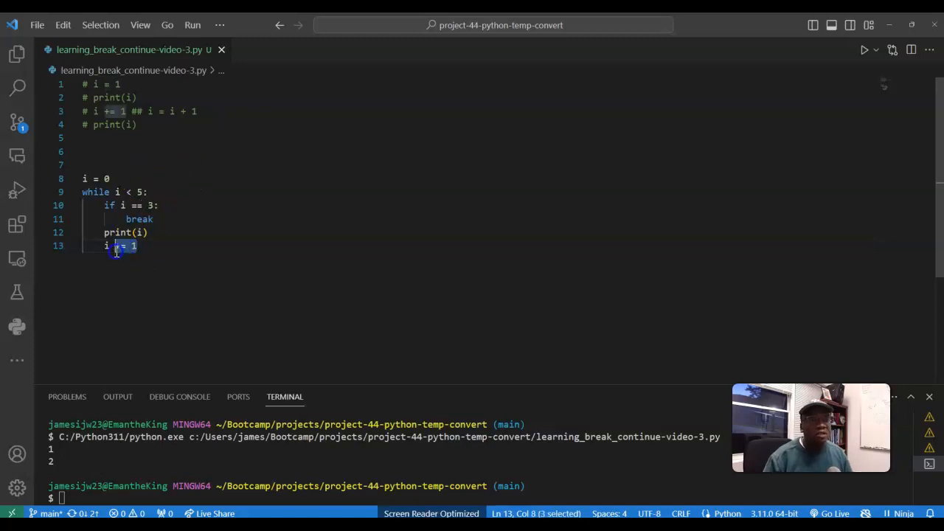
drag(147, 191, 109, 191)
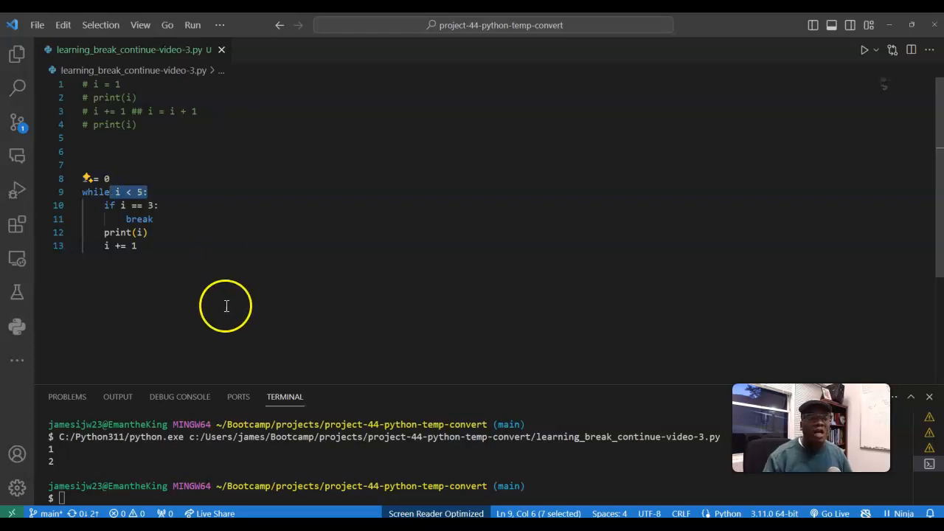
click(134, 247)
drag(137, 246, 104, 233)
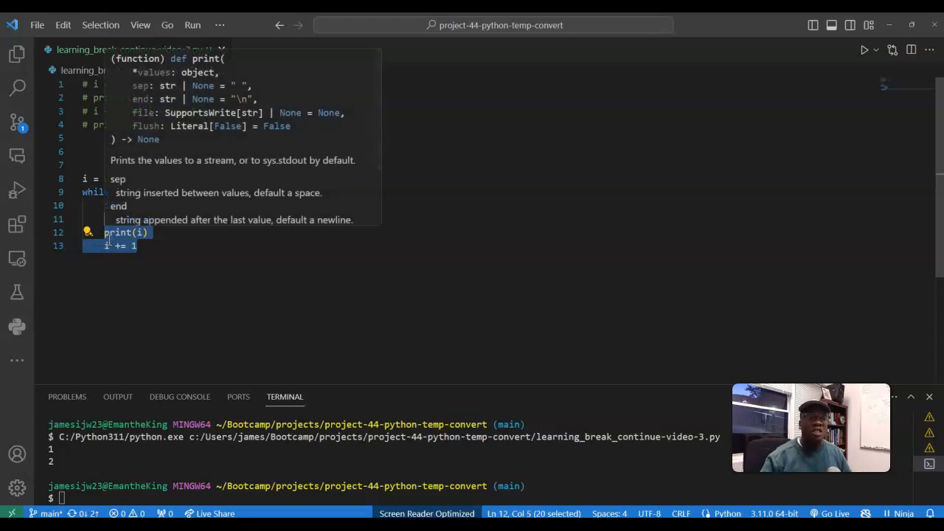
click(147, 246)
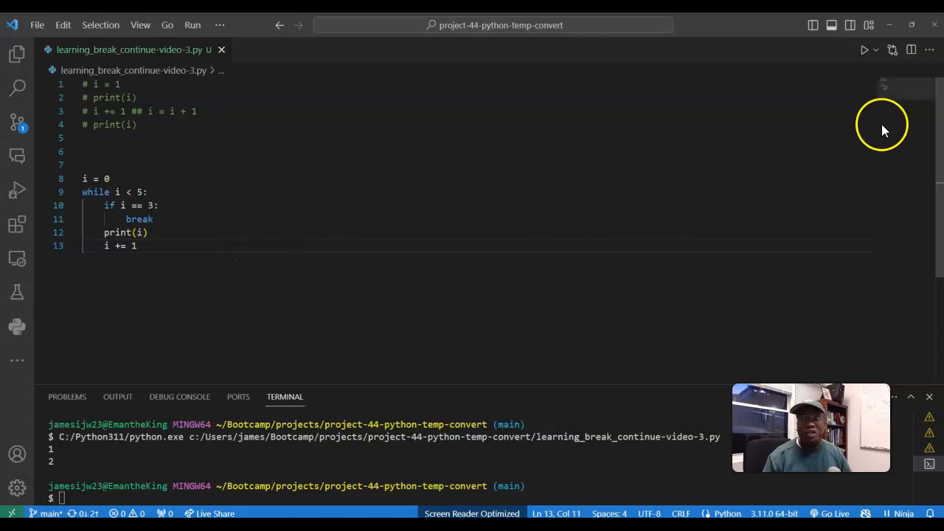
Run the script, change the break condition to i == 6, and rerun to print 0 through 4.
click(864, 50)
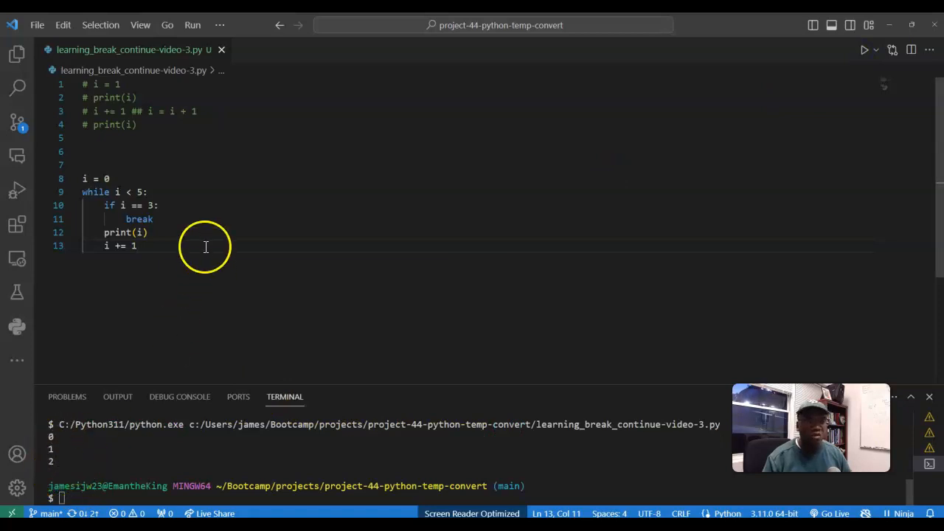
double_click(151, 205)
text(6)
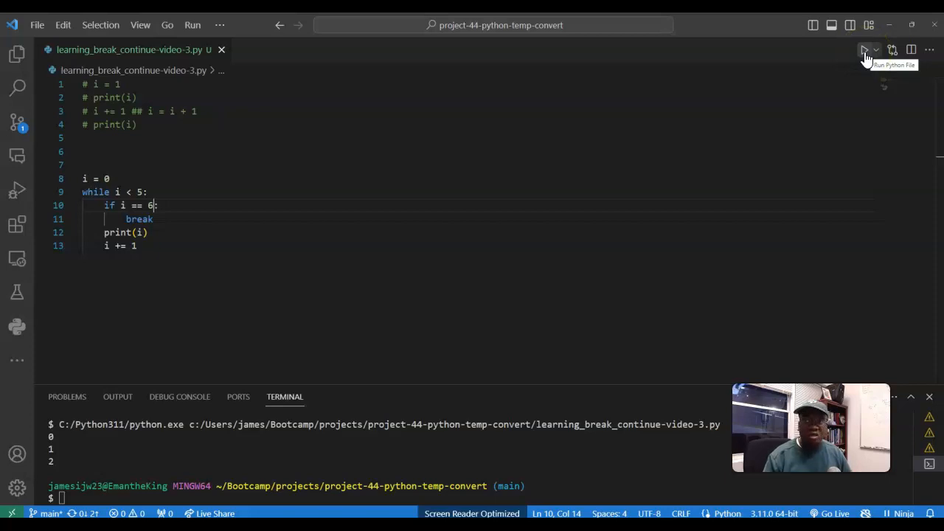
click(865, 50)
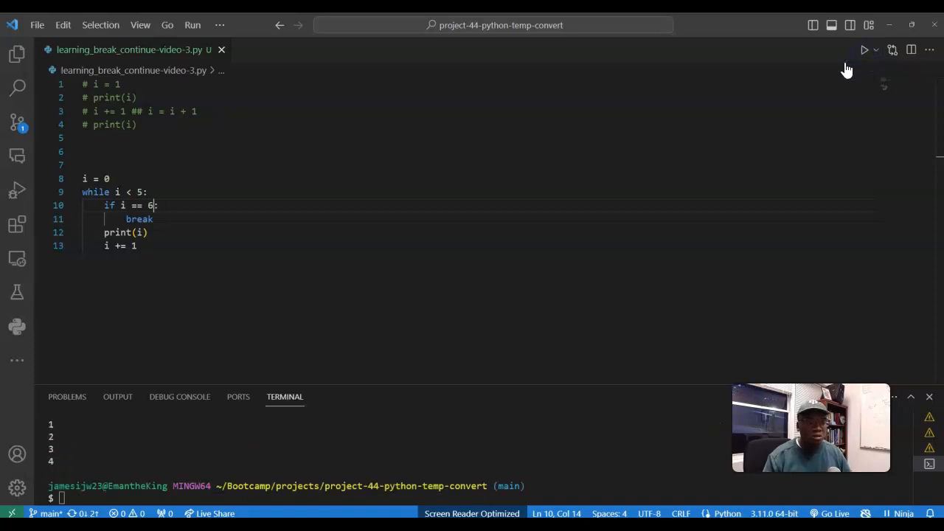
drag(170, 383, 181, 330)
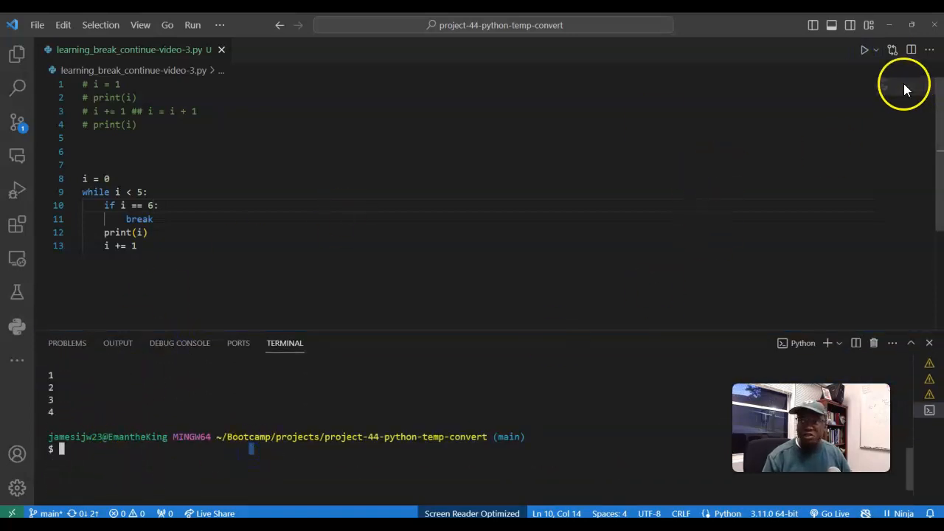
click(864, 51)
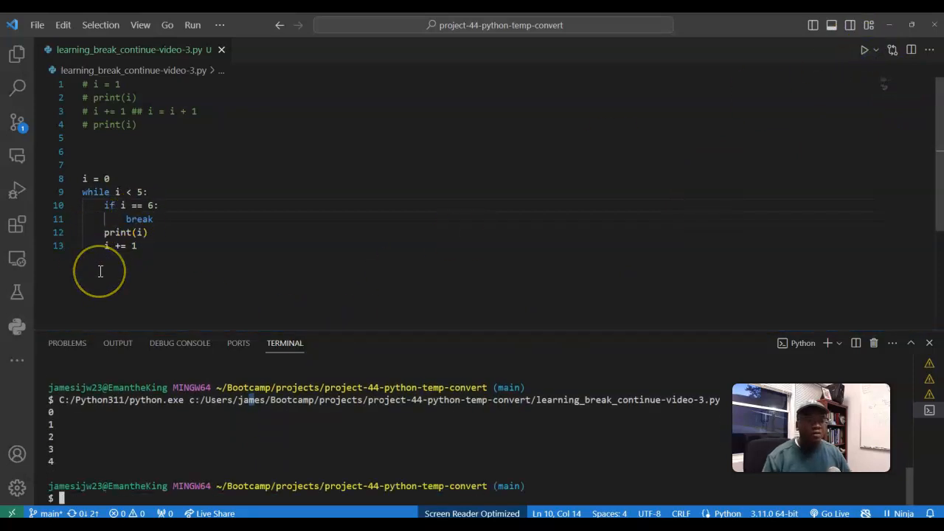
Change the break condition to i == 2 and run so only 0 and 1 print.
double_click(149, 206)
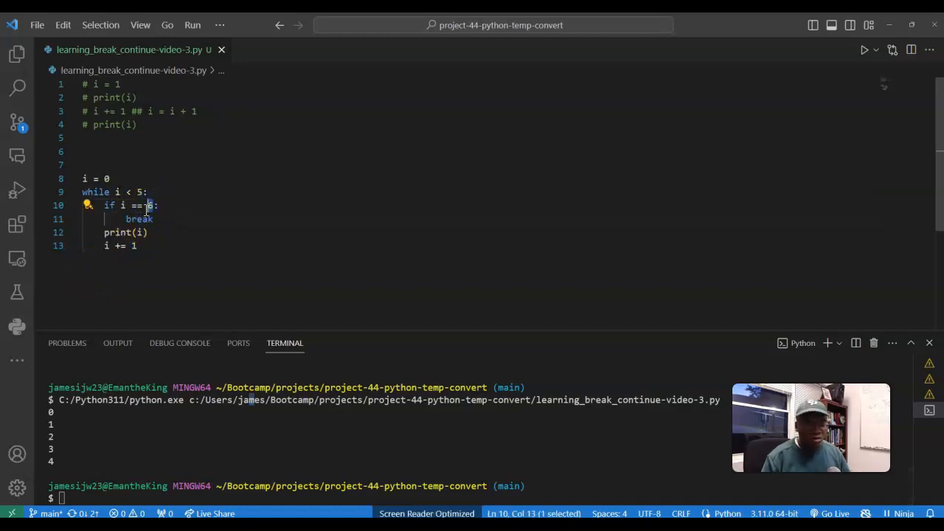
text(2)
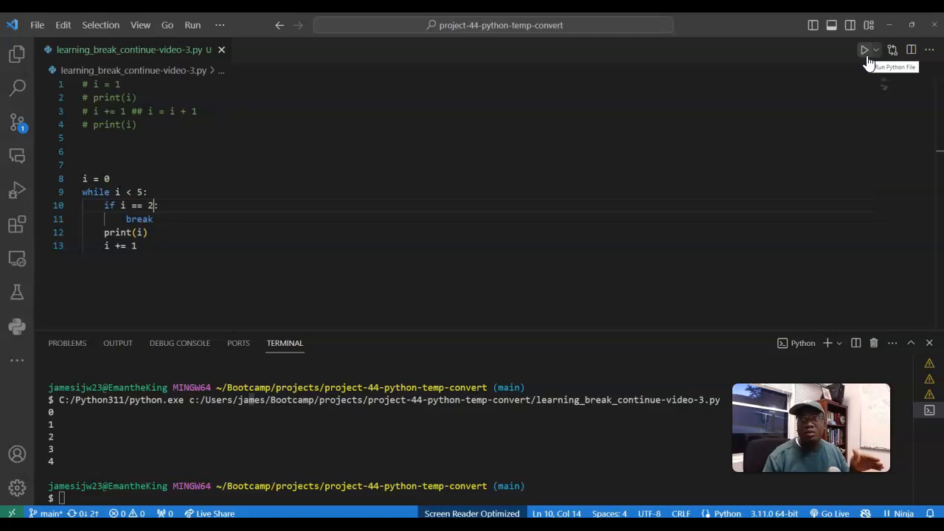
click(864, 50)
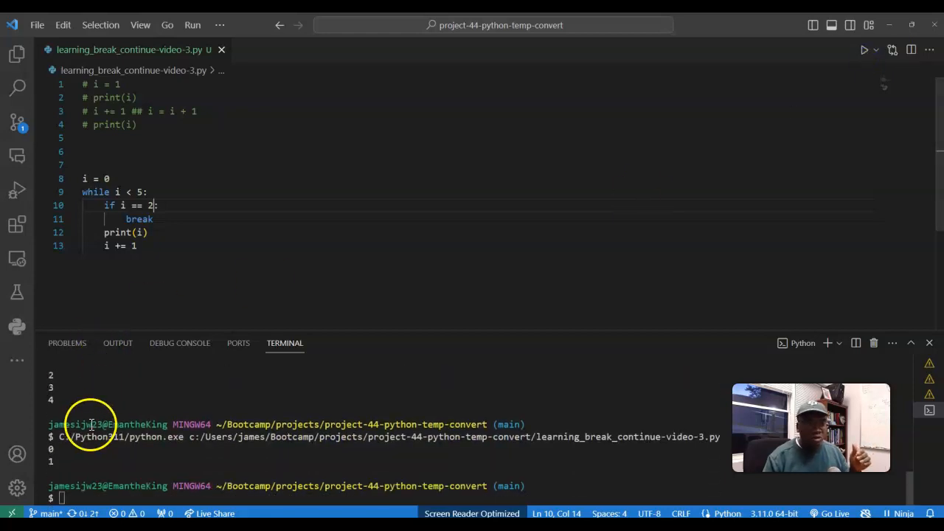
click(139, 281)
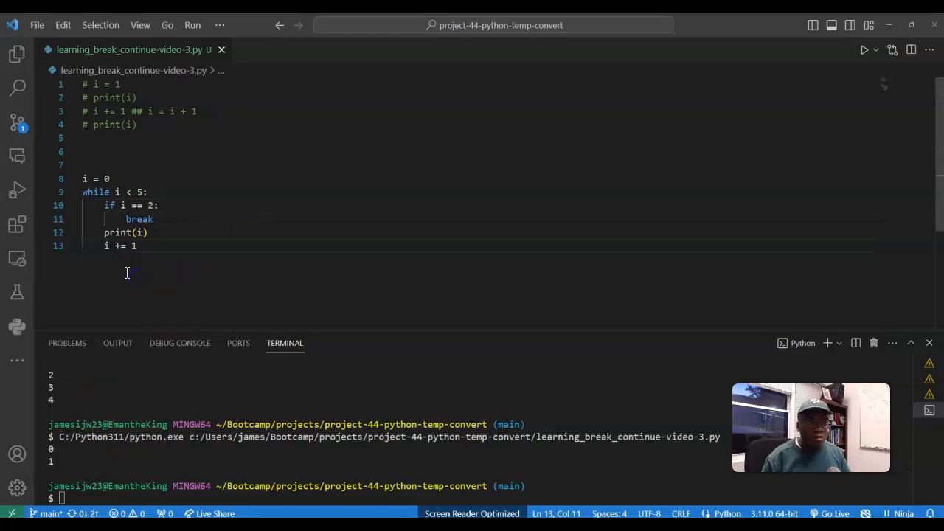
Comment out the whole break loop with Ctrl+/ and add blank lines below it.
key(shift+Up)
key(shift+Up)
key(shift+Up)
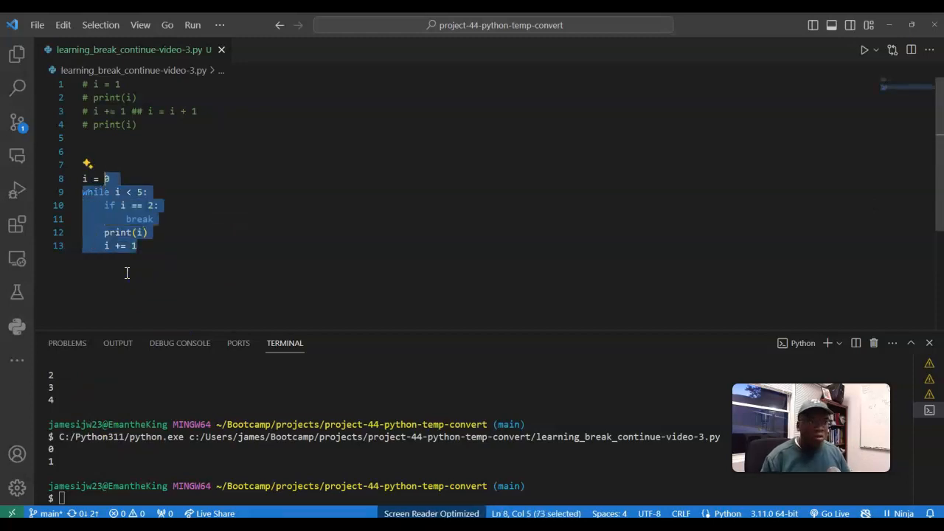
key(shift+Home)
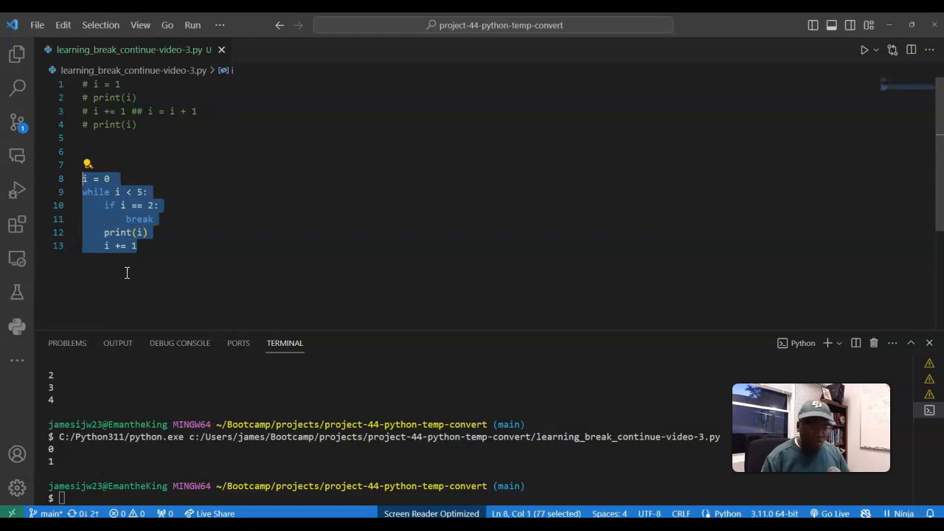
key(ctrl+slash)
click(126, 273)
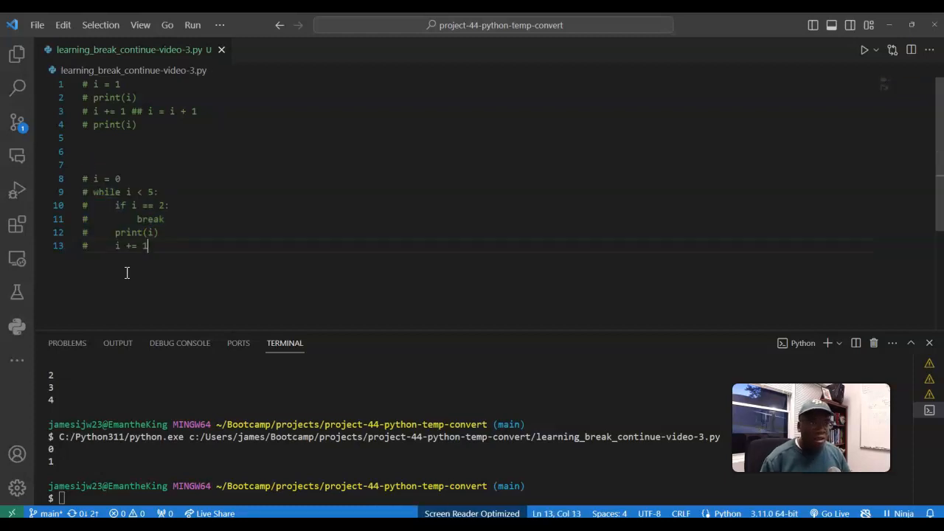
key(Return)
key(Return)
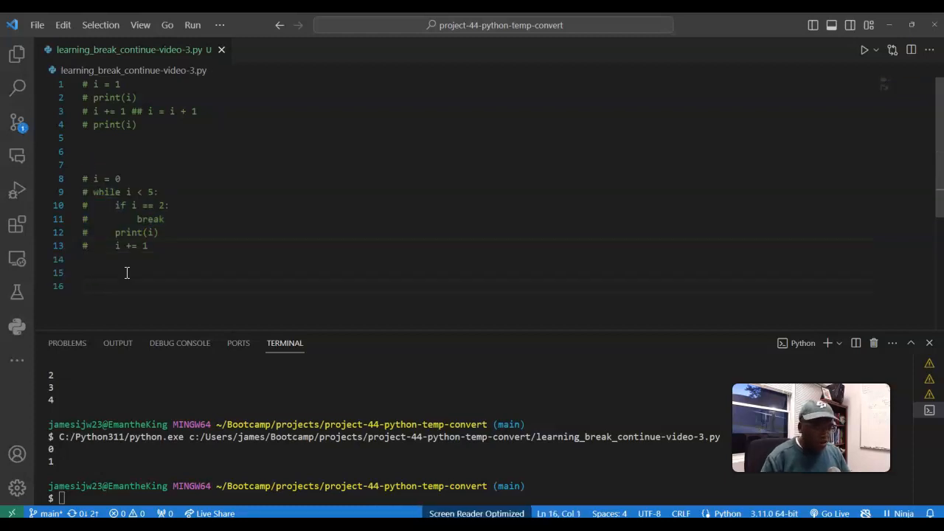
text(i = 0)
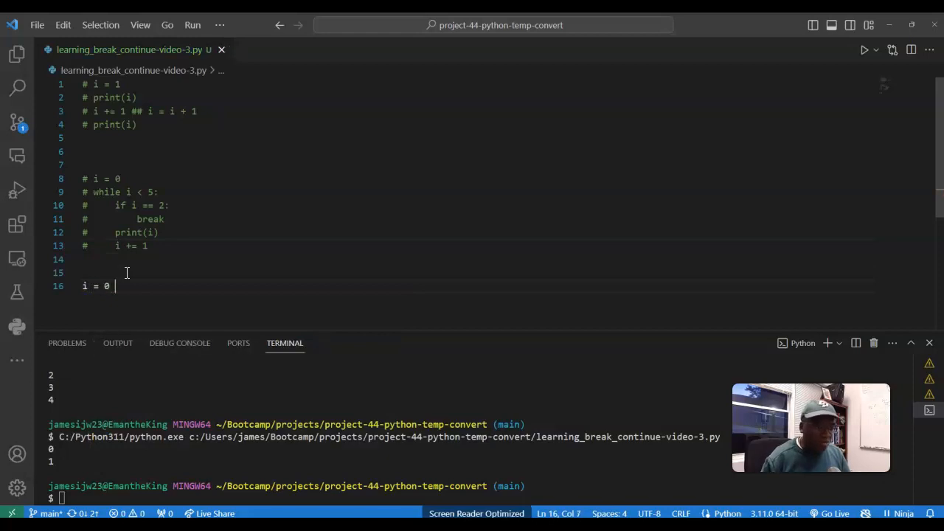
text( while )
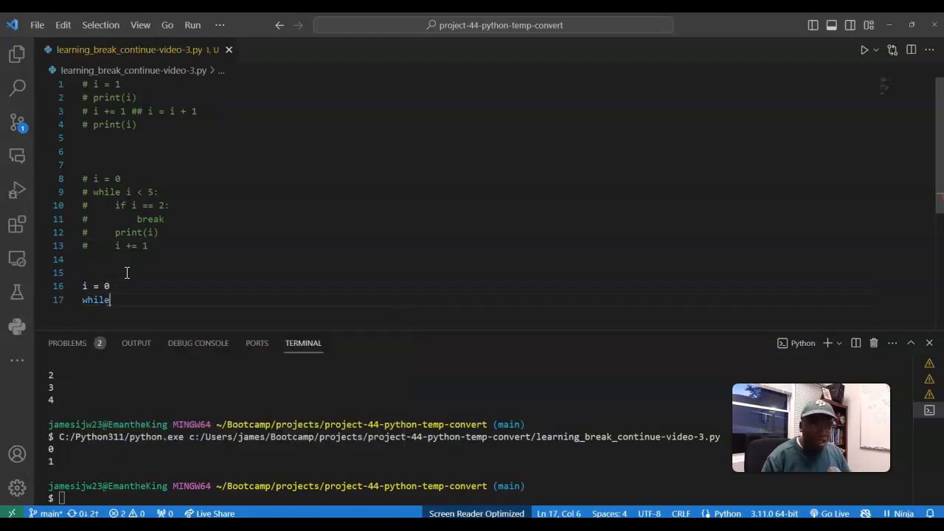
text(i < )
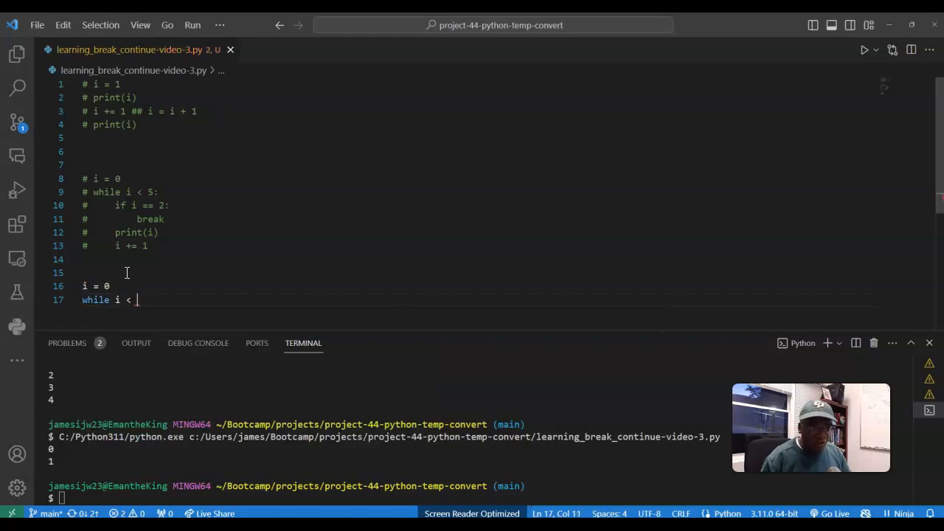
text(5:)
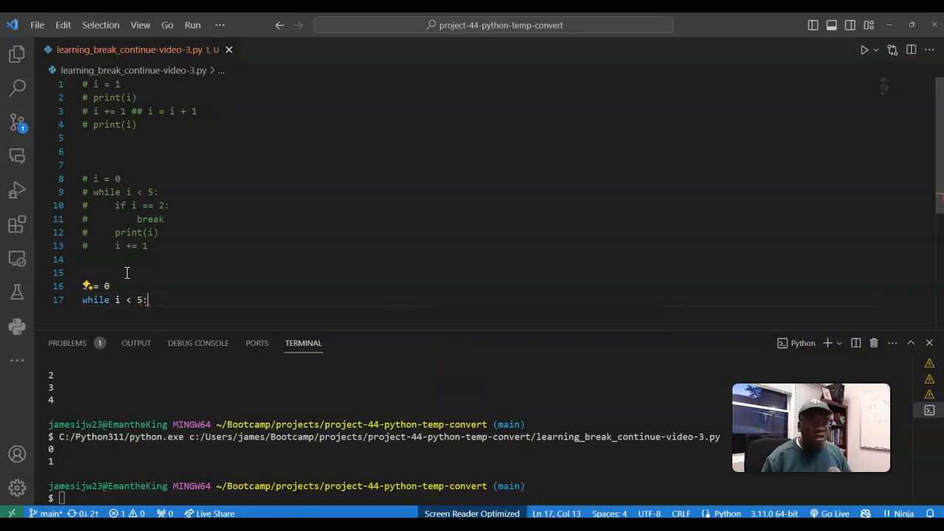
Write while i < 5 with if i == 3: i += 1; continue, else print(i) and i += 1.
key(Return)
text(if)
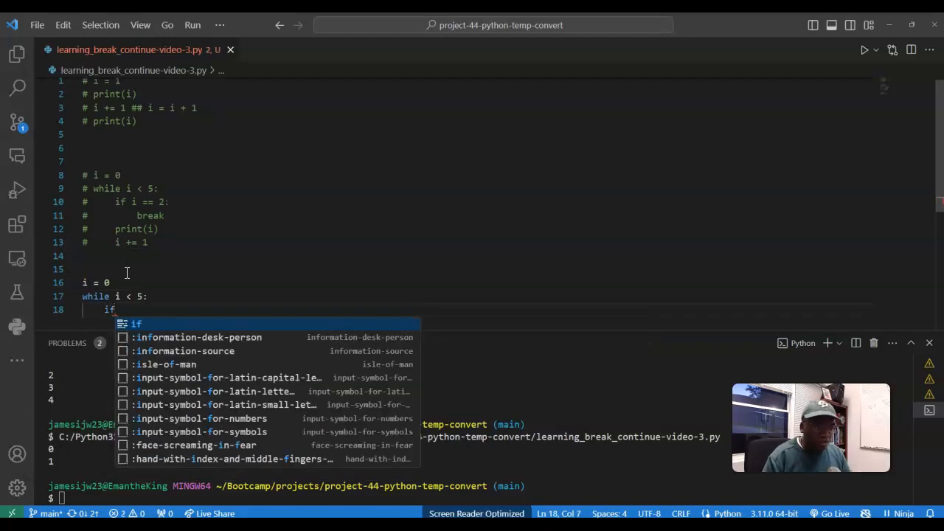
text( i == )
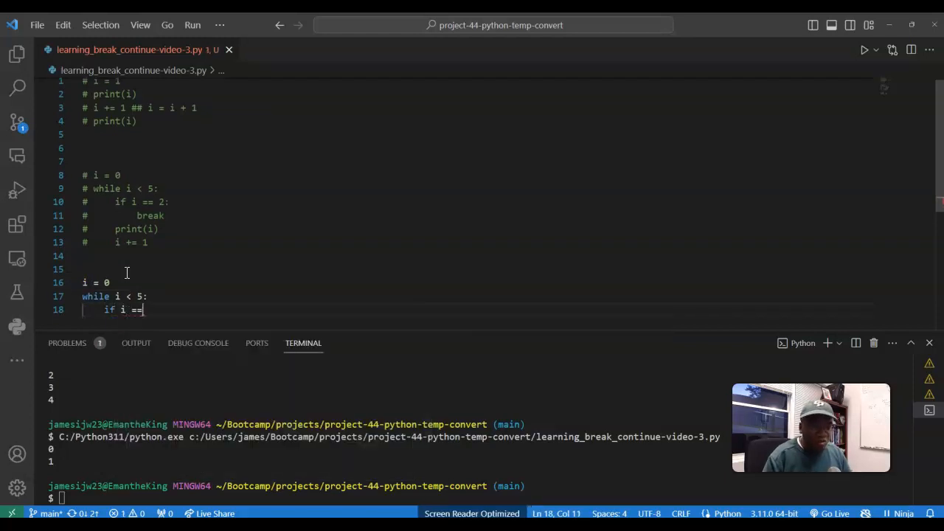
text(3)
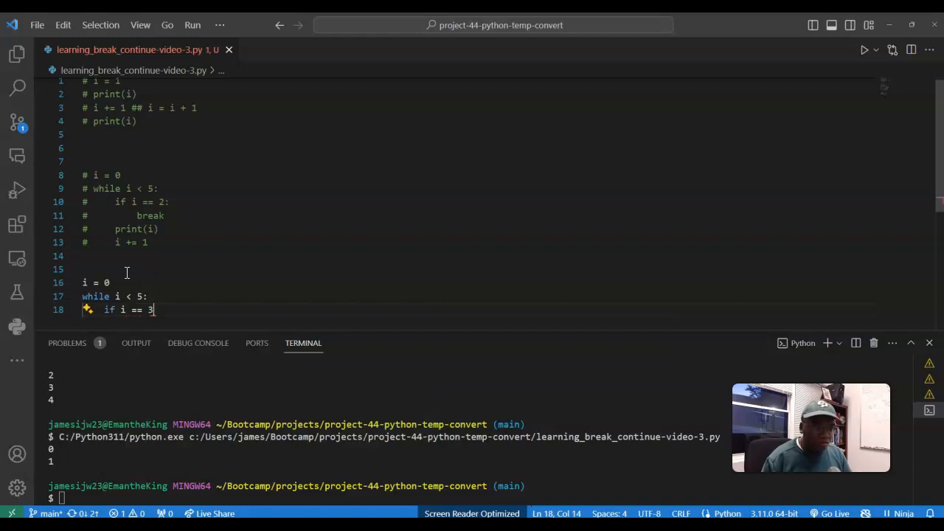
text(:)
key(Return)
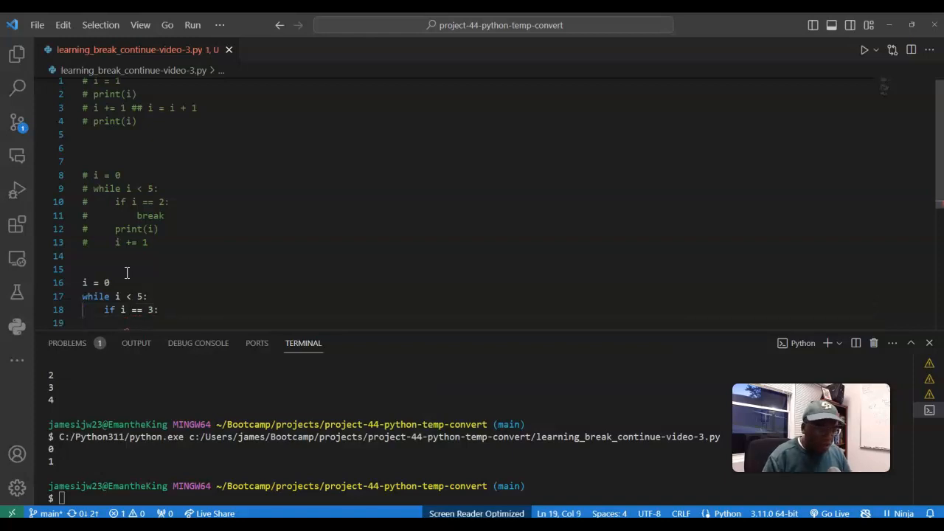
text(i += )
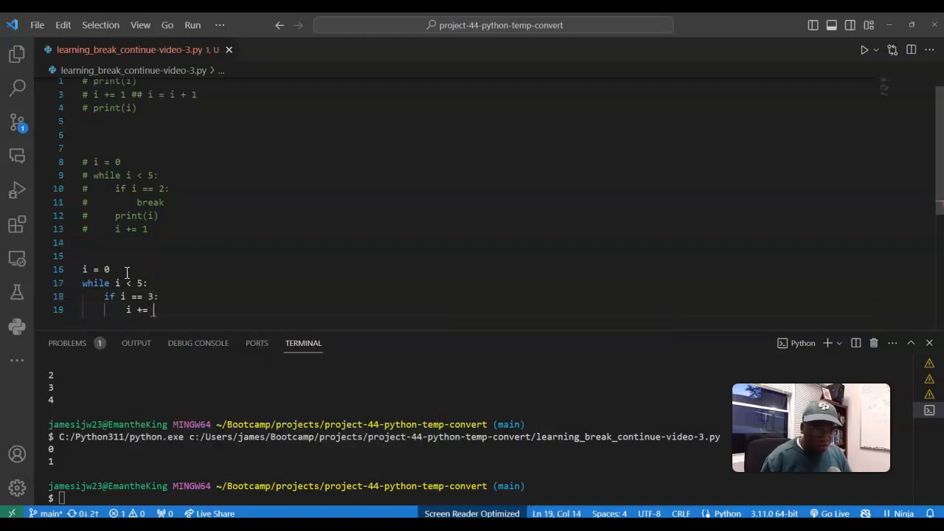
text(1)
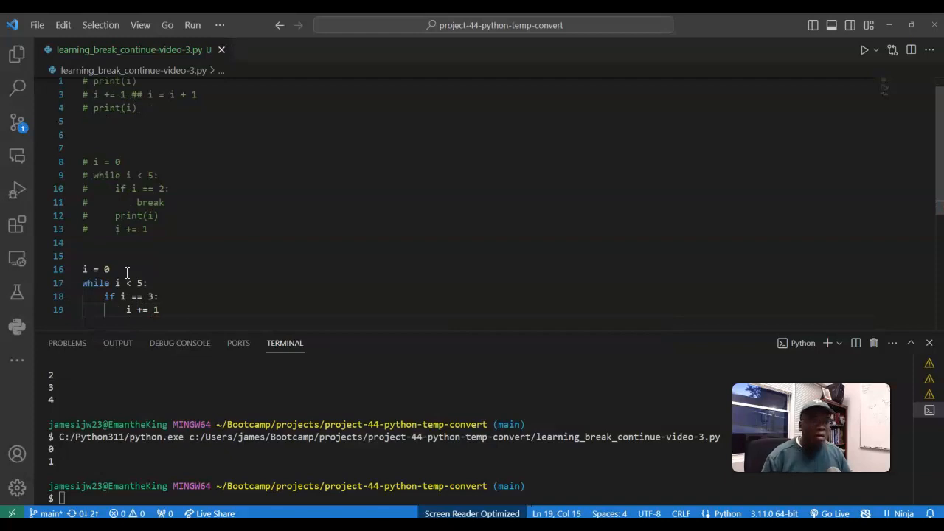
key(Return)
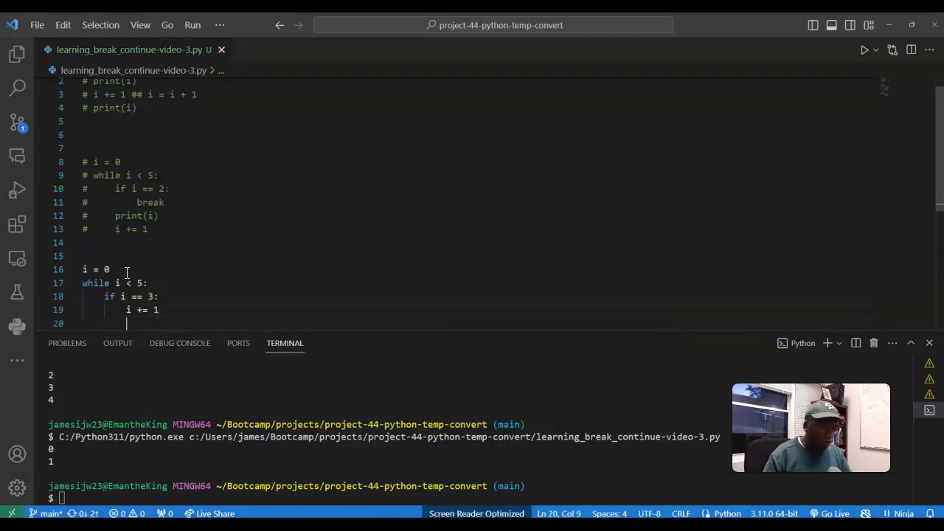
text(continue)
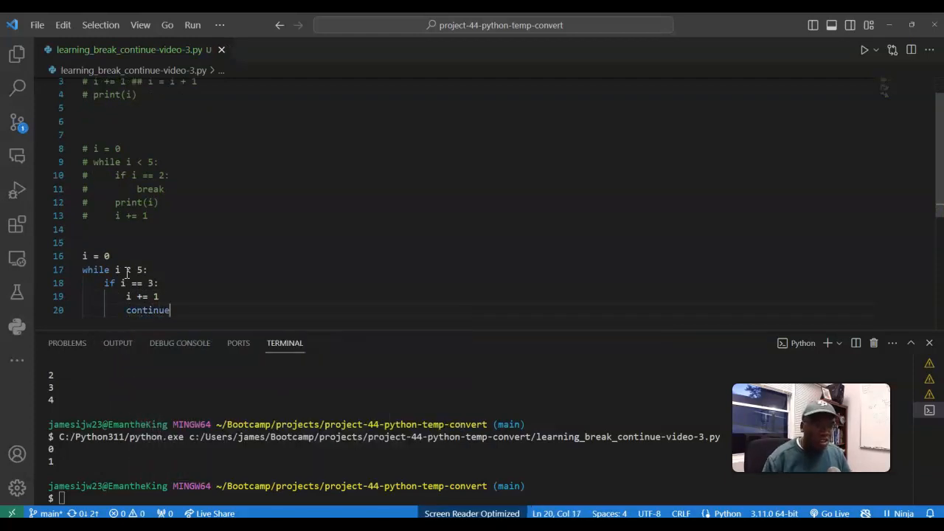
key(Return)
text(print)
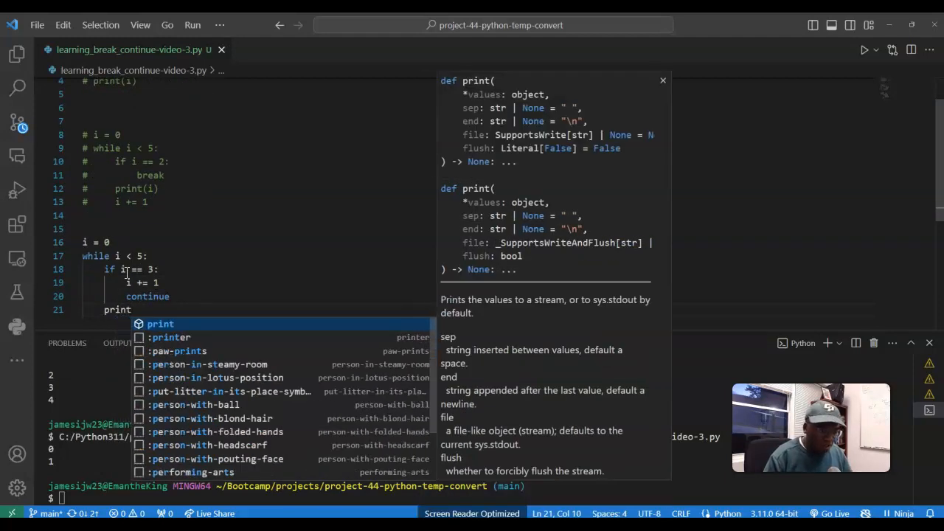
text((i)
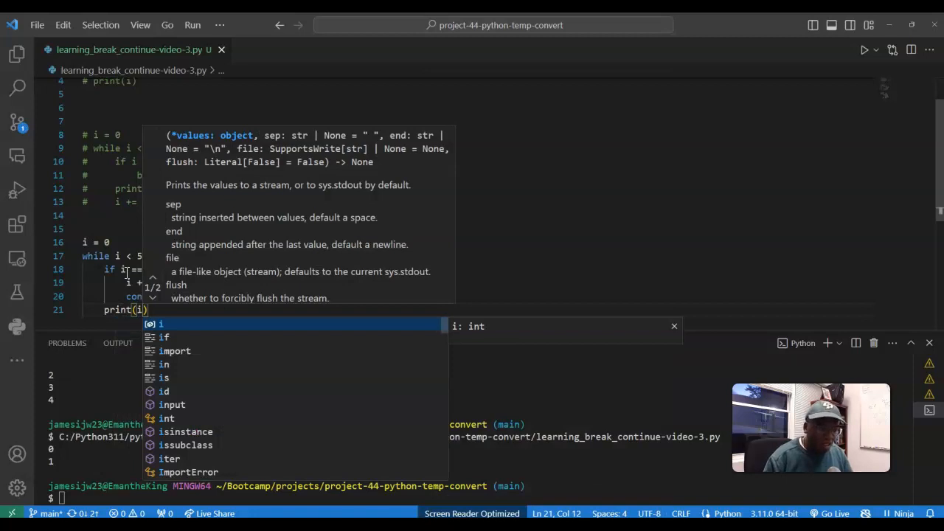
text())
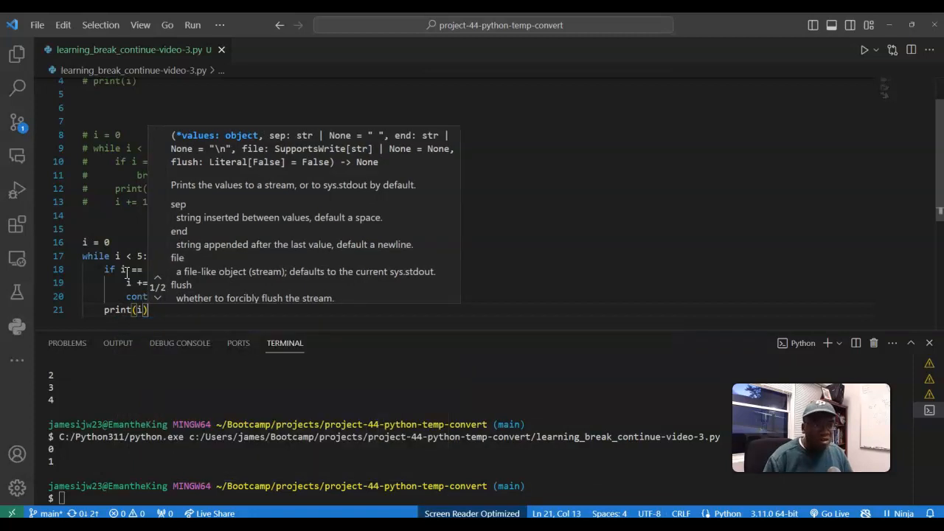
key(Return)
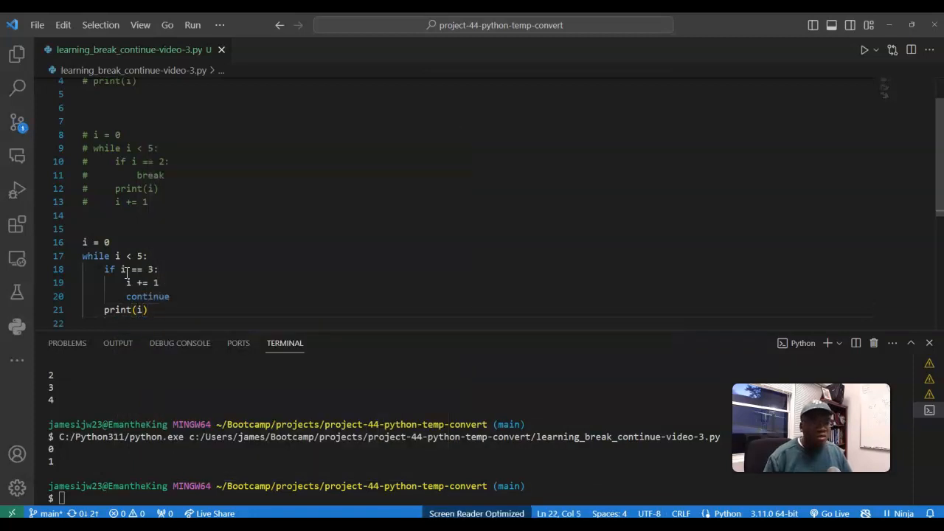
text(i +)
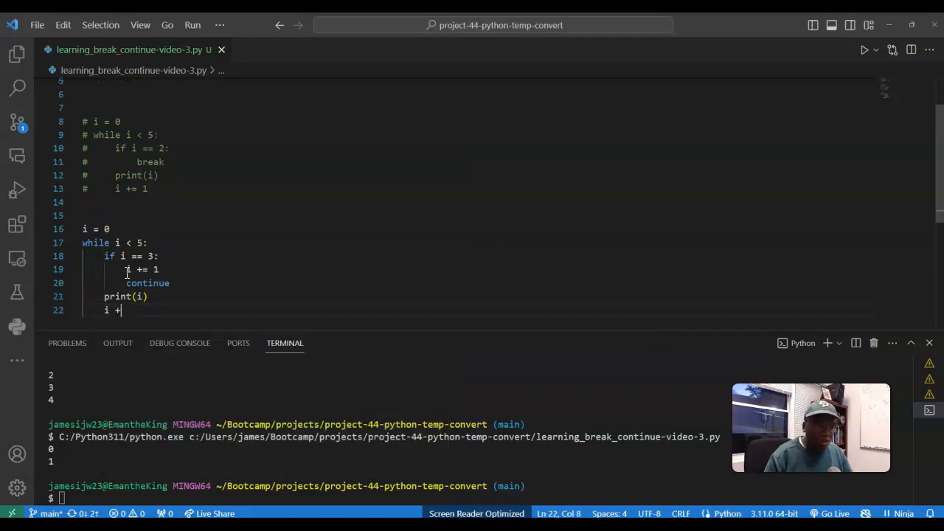
text(= 1)
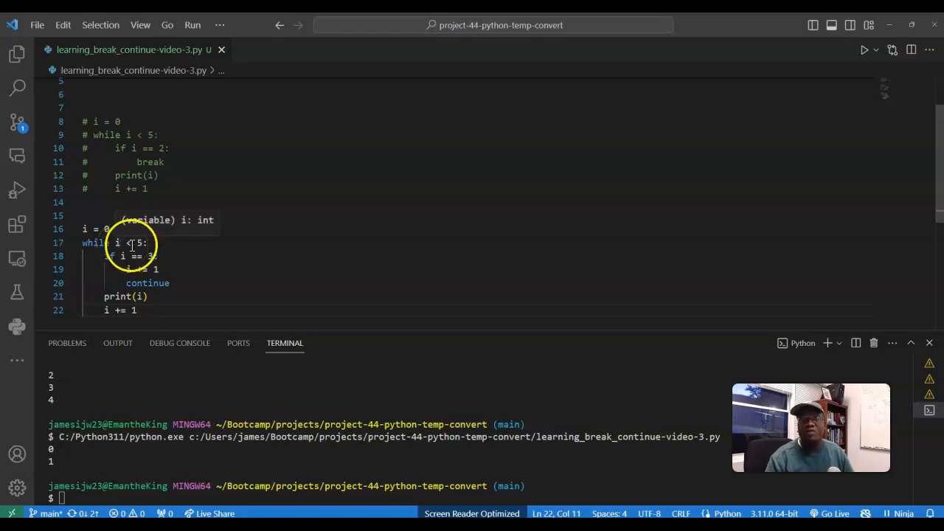
Run the Python file so the terminal prints 0, 1, 2, 4.
click(864, 49)
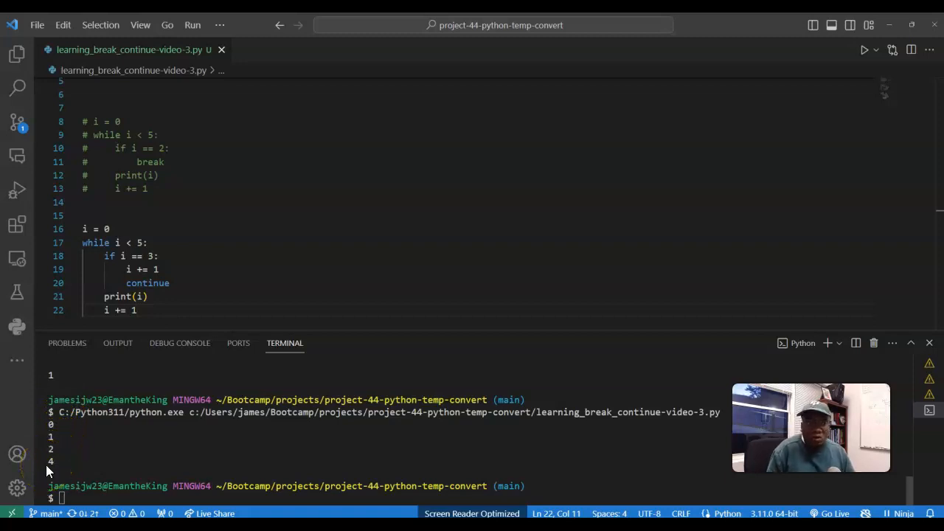
Change the skip condition to i == 1 and rerun, printing 0, 2, 3, 4.
double_click(150, 256)
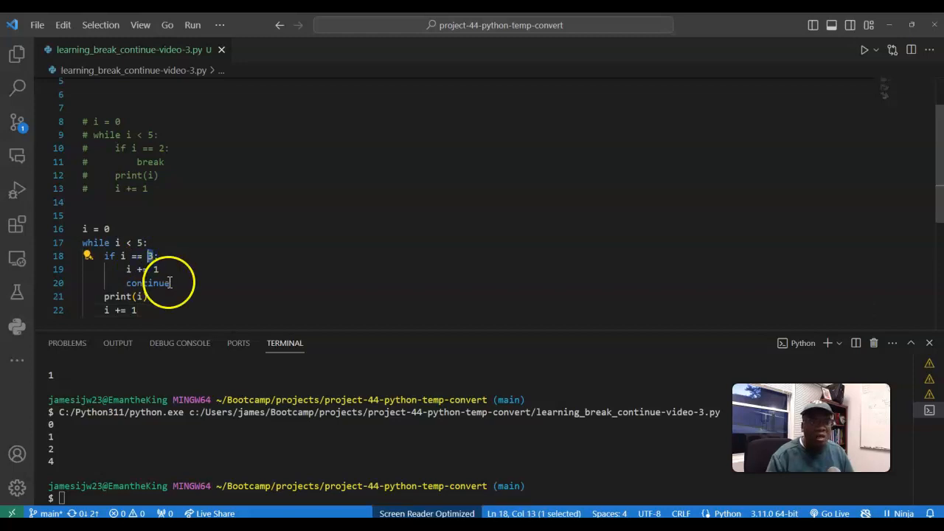
text(1)
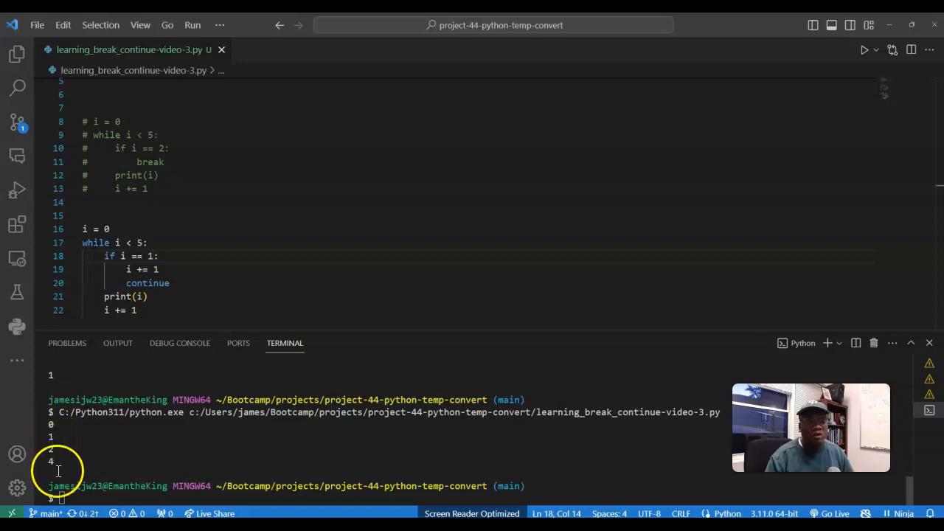
click(864, 50)
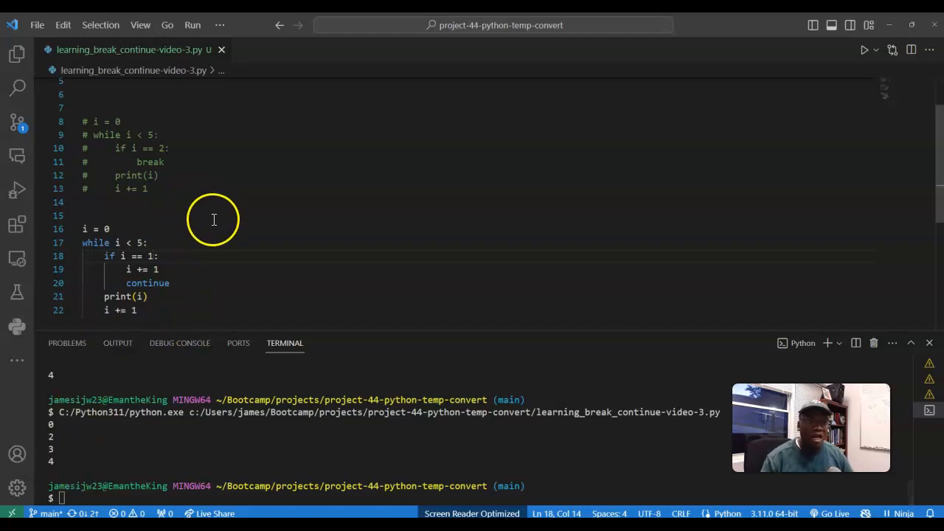
scroll(214, 214, up, 3)
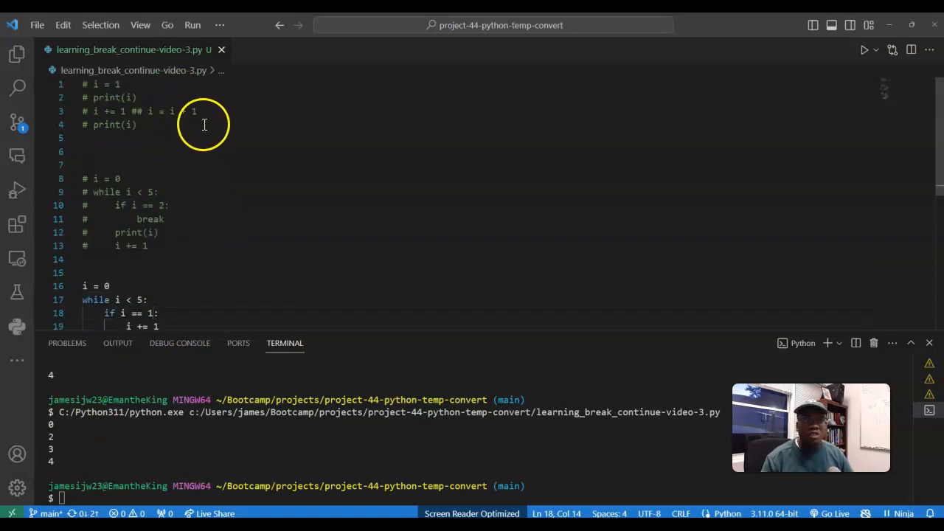